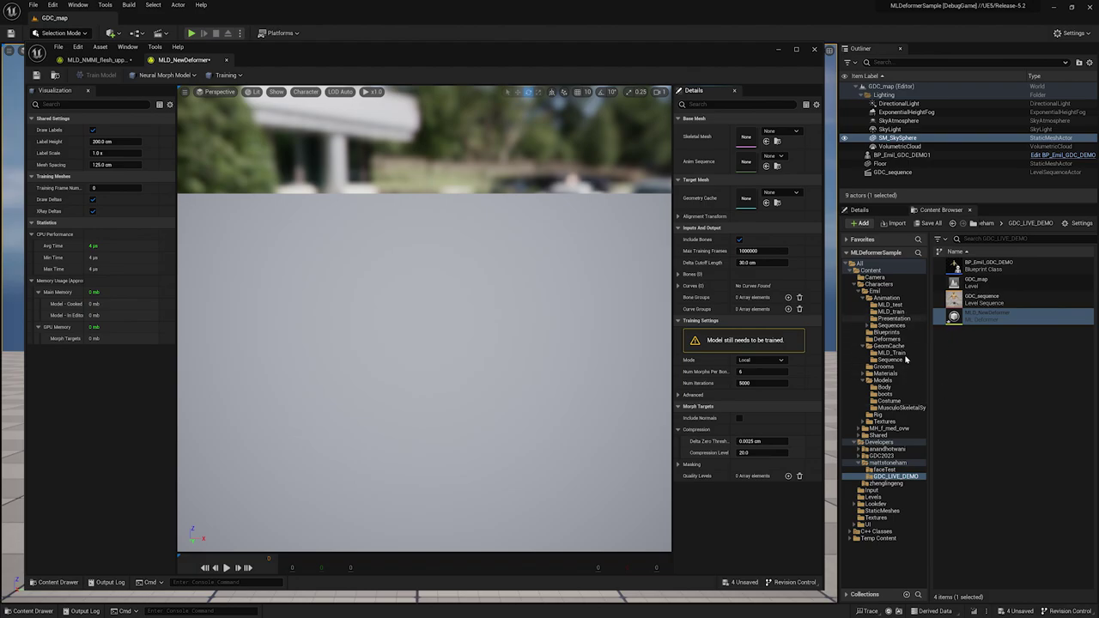
- Assign skm_Emil as the base skeletal mesh and upperBodyFlesh_7000 as its training anim sequence
click(898, 388)
drag(964, 268, 752, 139)
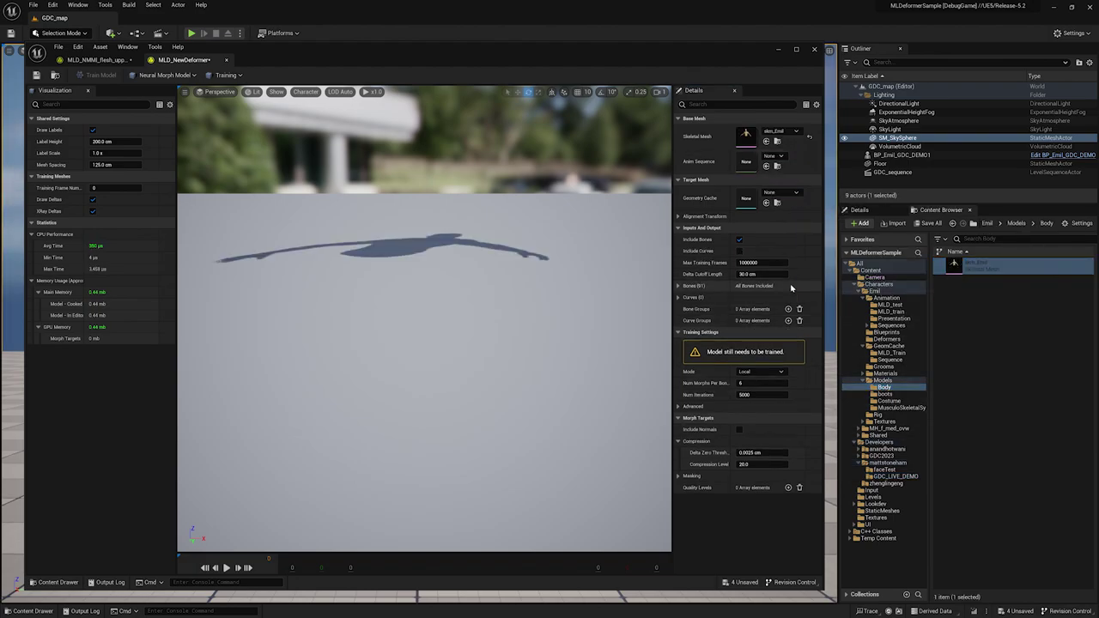
click(891, 311)
drag(988, 399, 760, 163)
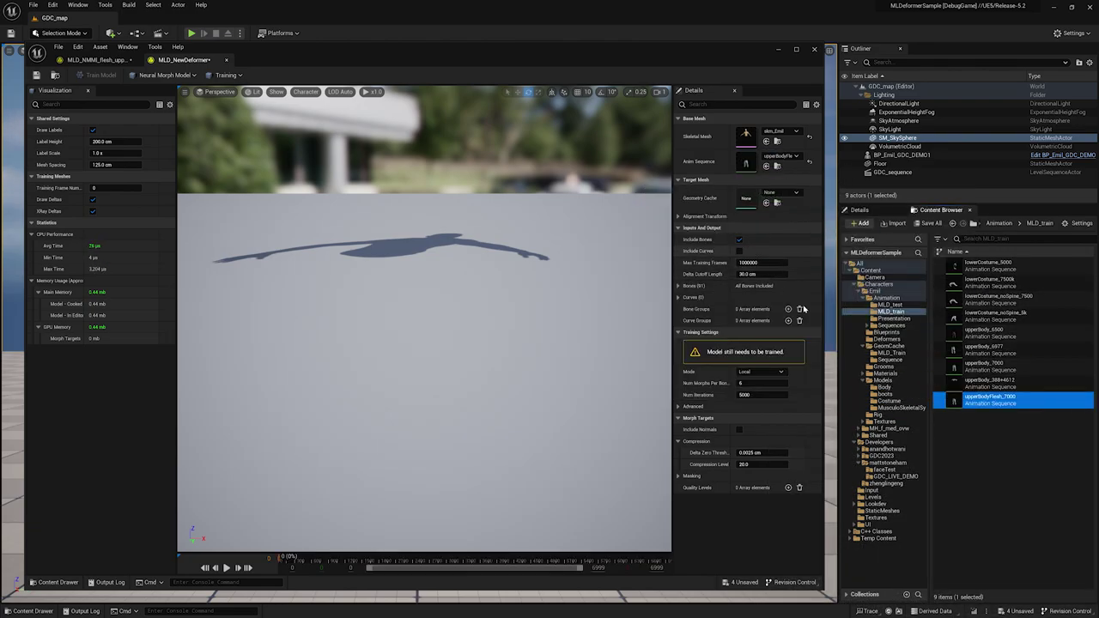
- Assign the upperBodyFlesh_7000 geometry cache from GeomCache/MLD_Train as the target mesh
click(893, 353)
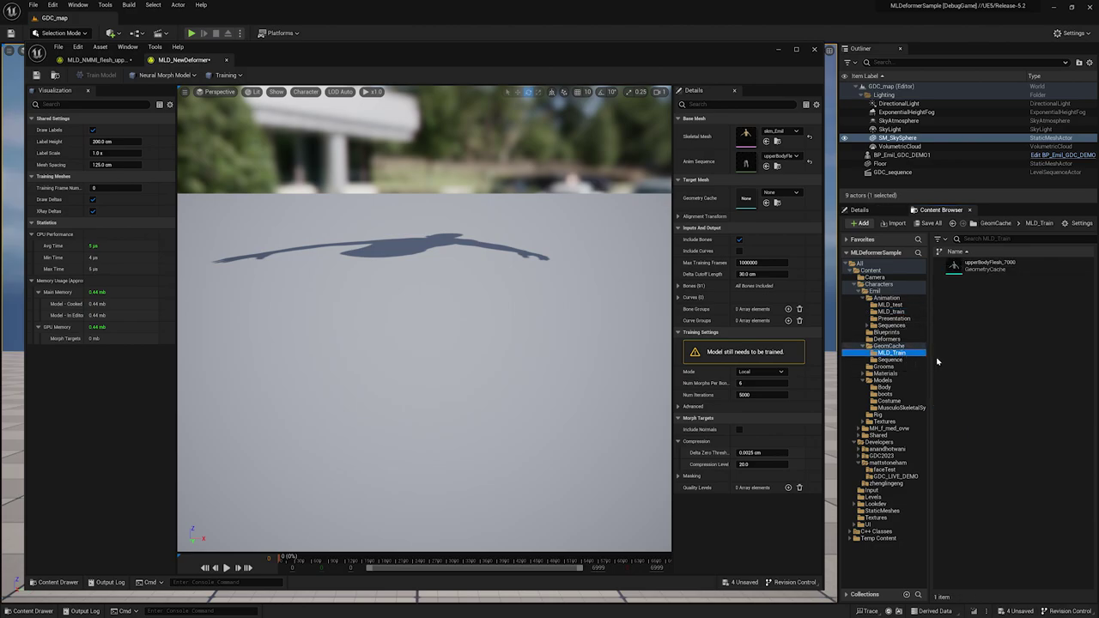
drag(953, 265, 755, 202)
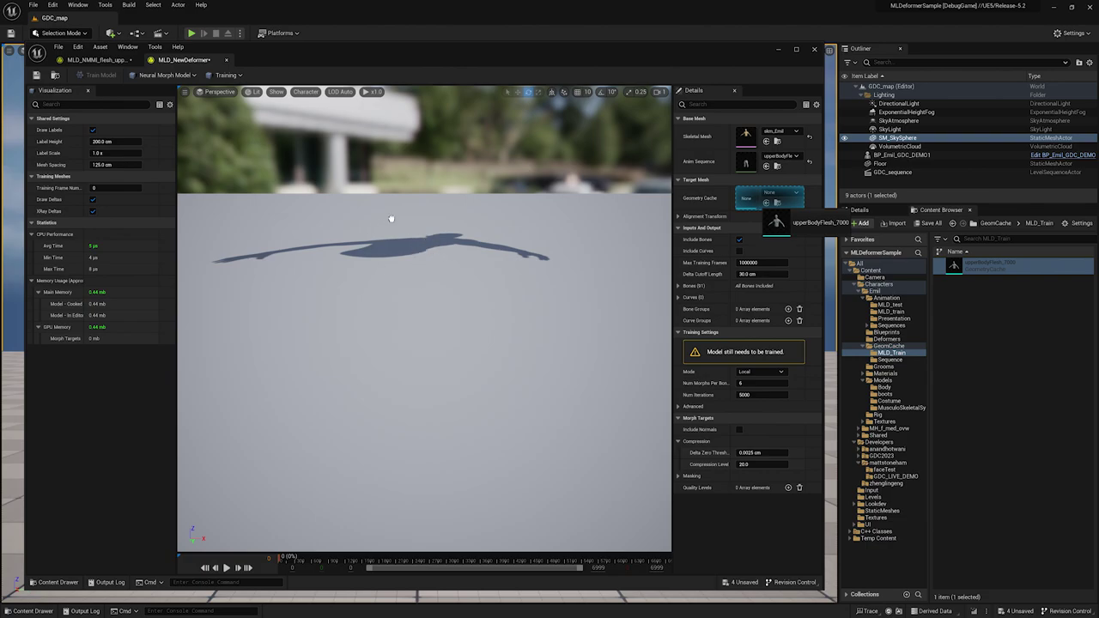
drag(765, 215, 771, 198)
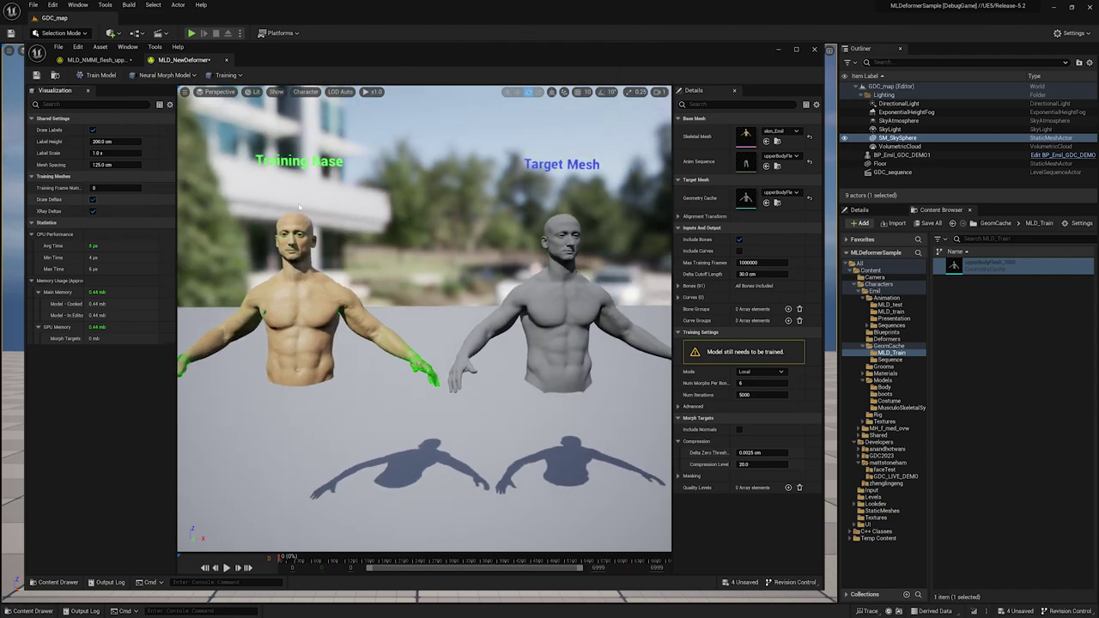
- Hide the deltas and scrub the training animation to frame 1492 to compare the base and target meshes
click(93, 199)
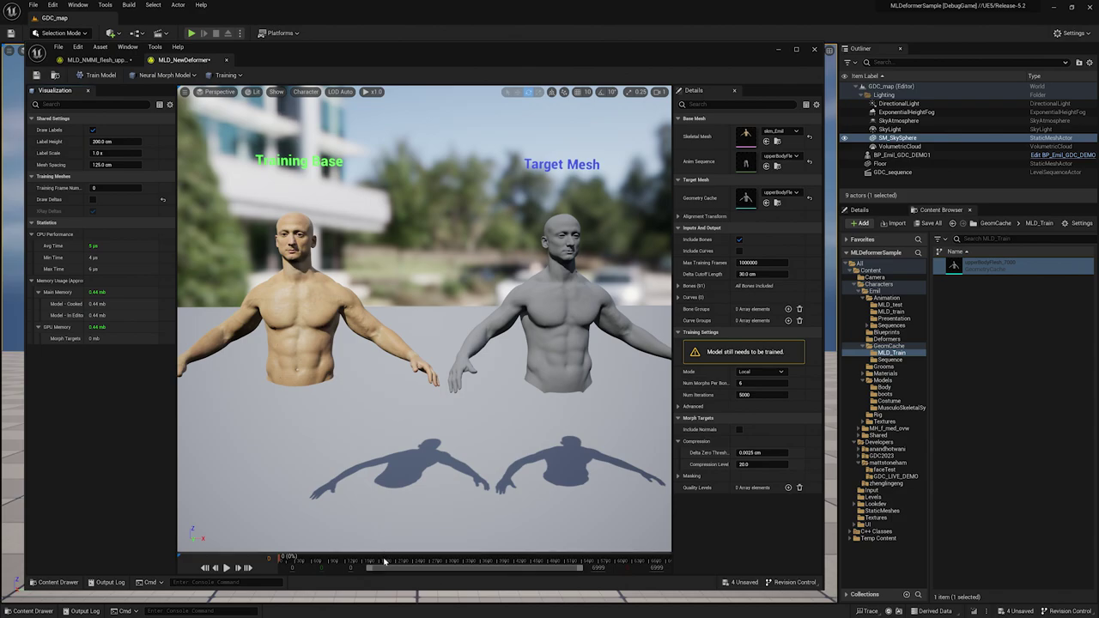
click(341, 561)
drag(341, 561, 363, 568)
right_drag(425, 318, 246, 235)
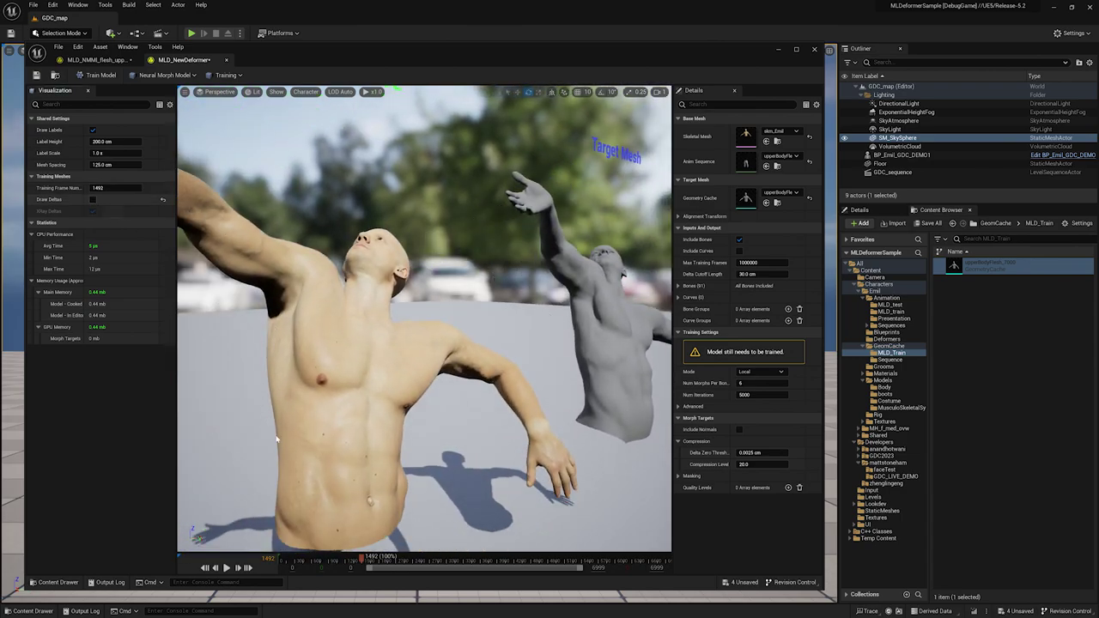
- Show the deltas again and inspect them up close around the raised arm and shoulder of the training base
click(93, 199)
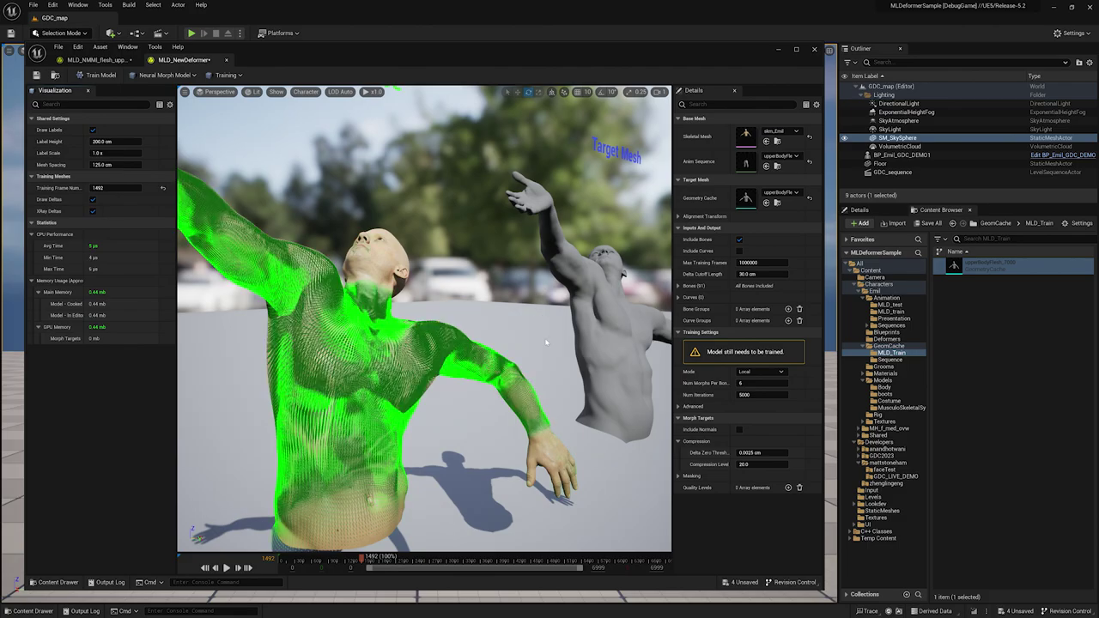
right_drag(367, 379, 397, 381)
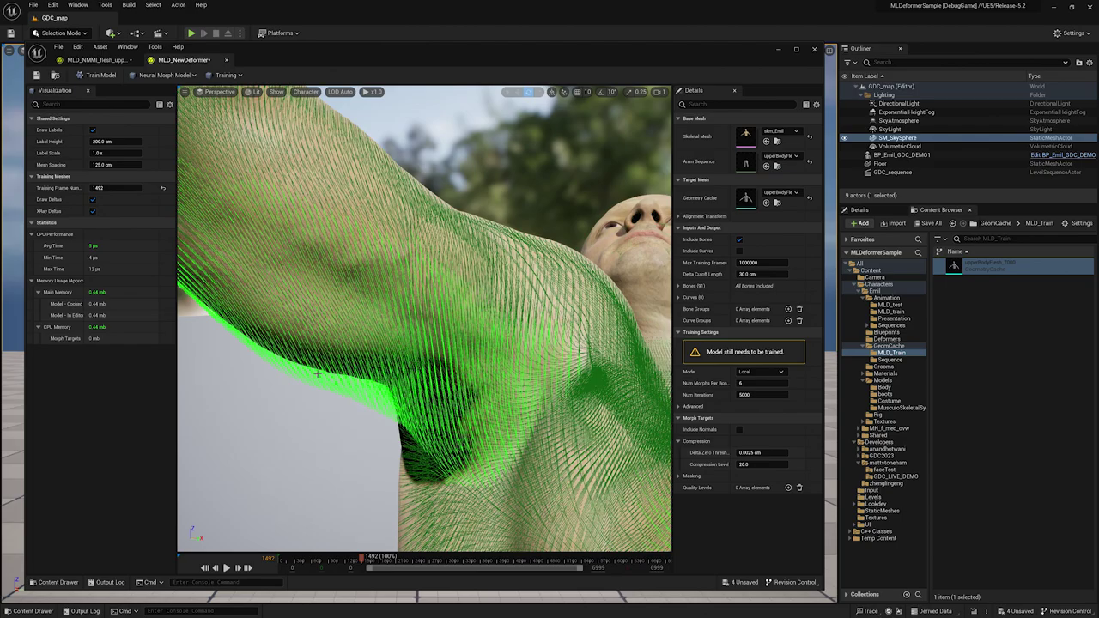
right_drag(441, 320, 419, 341)
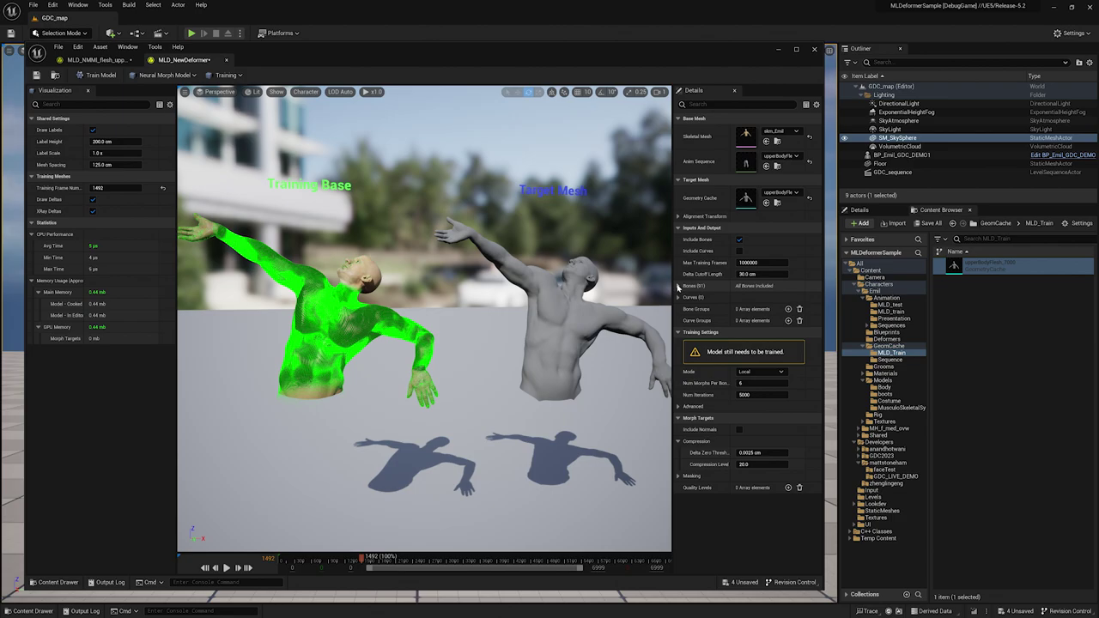
- Limit the training input bones to animated bones only and expand the Bone Include List
click(679, 286)
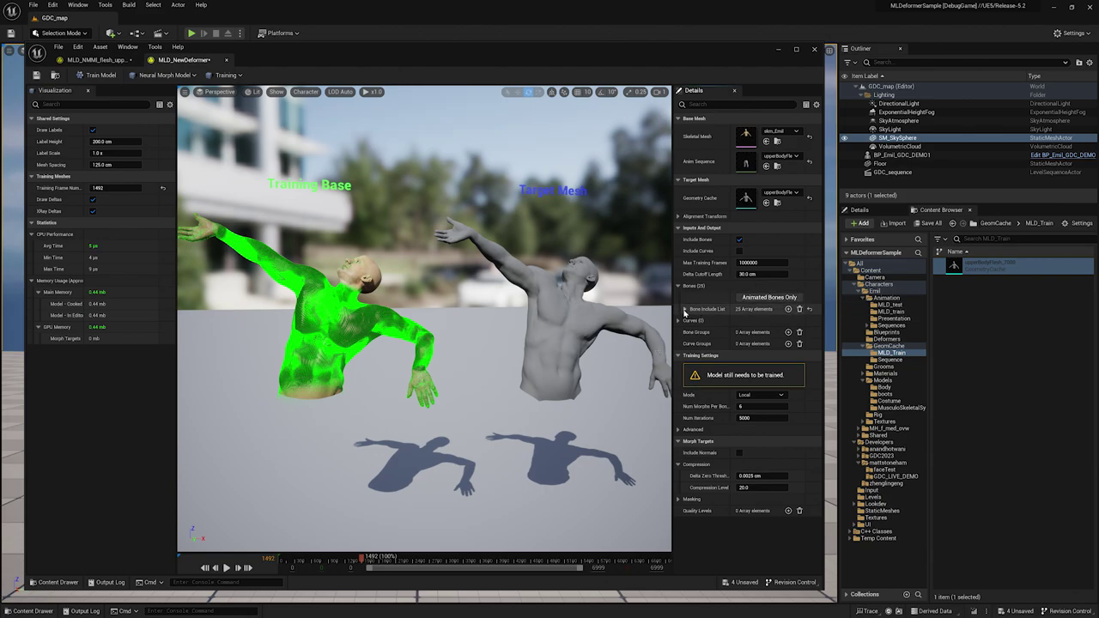
click(685, 310)
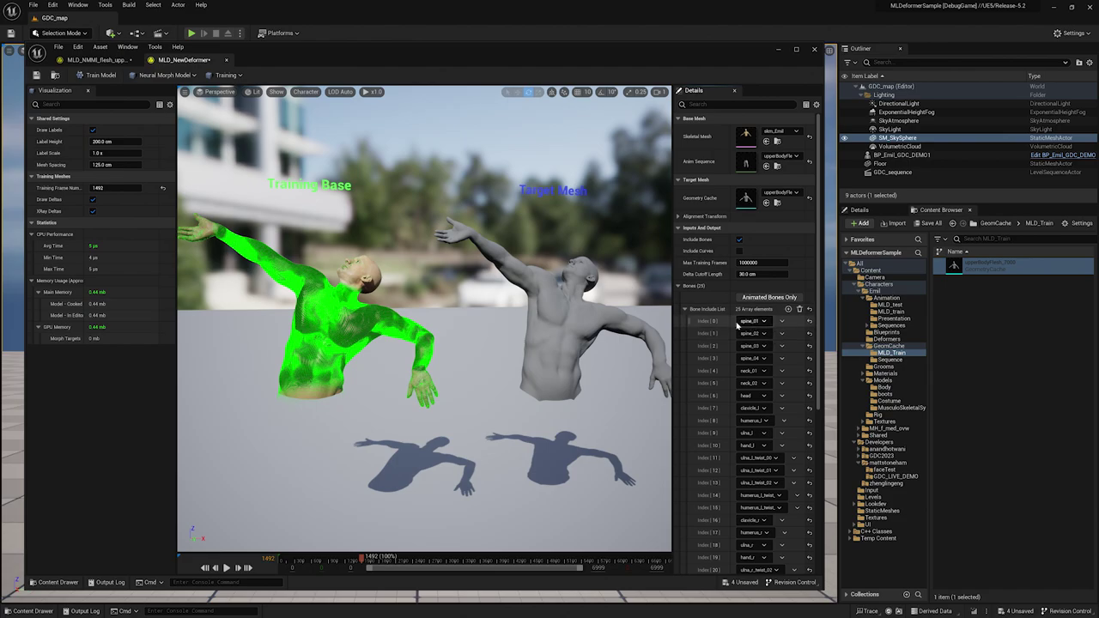
scroll(734, 335, down, 2)
scroll(735, 335, down, 1)
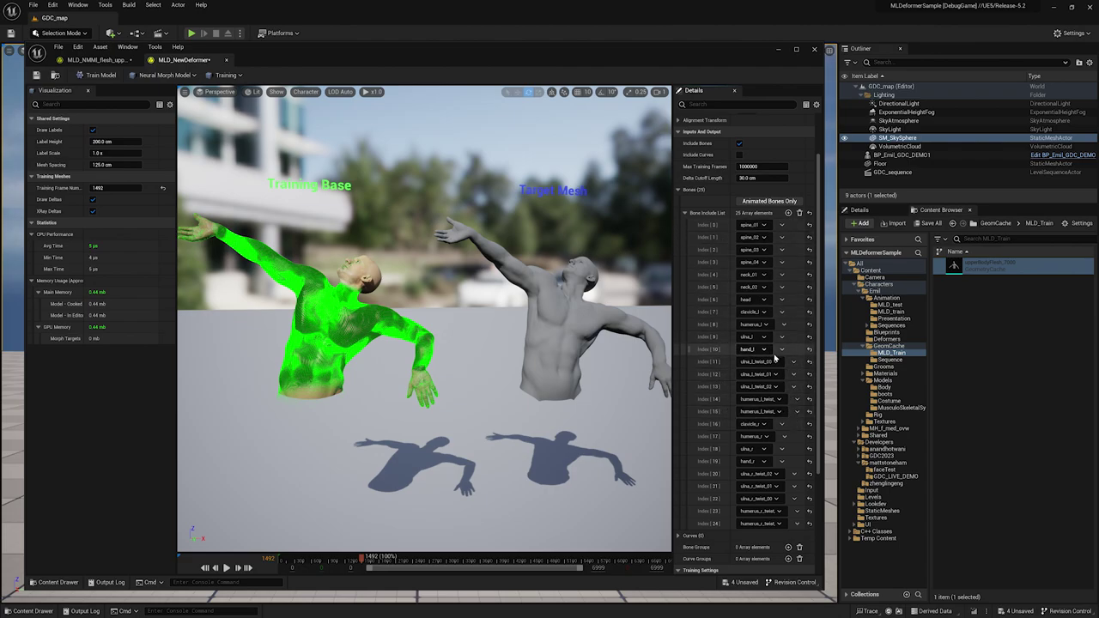
- Reset all ulna and humerus twist bones in the Bone Include List to None, indices 11–15 and 20–24
click(810, 362)
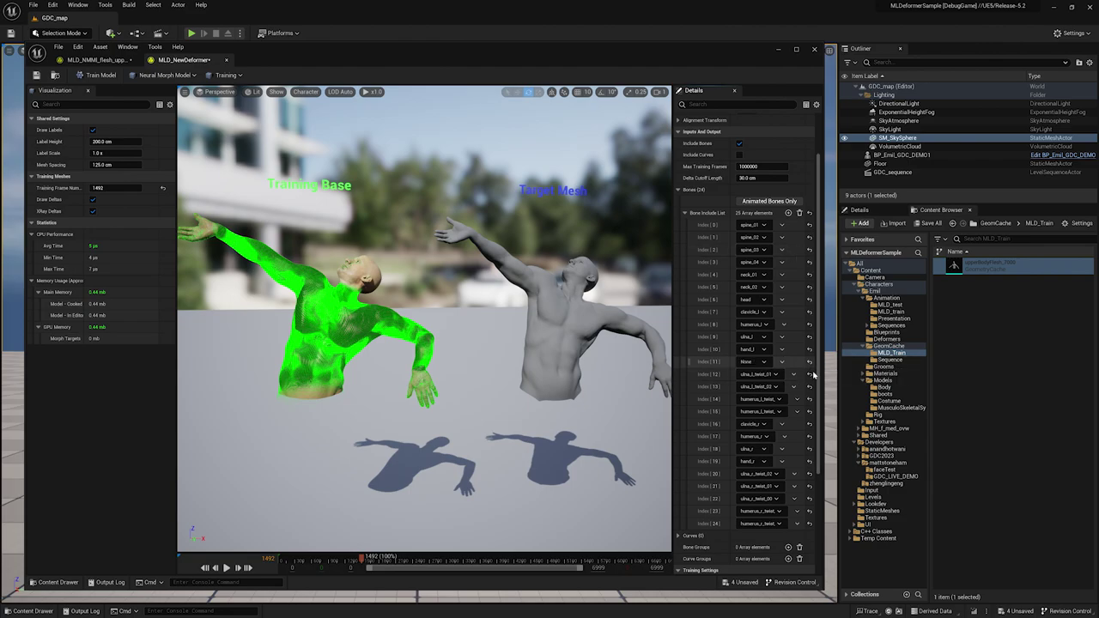
click(809, 374)
click(810, 387)
click(810, 399)
click(810, 411)
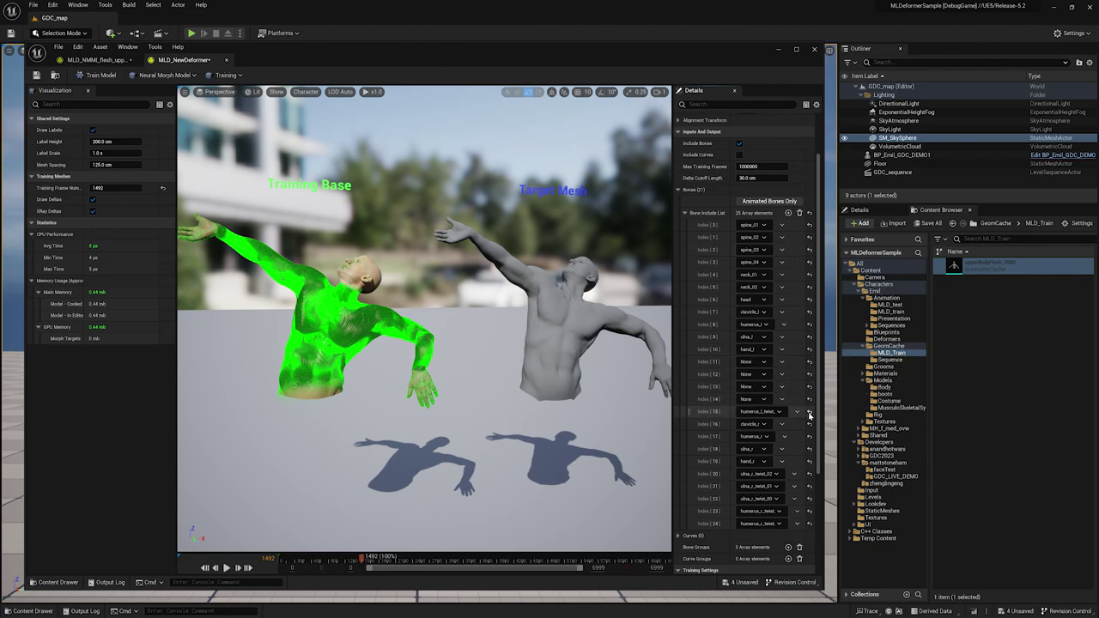
click(810, 473)
click(810, 486)
click(810, 498)
click(810, 511)
click(810, 523)
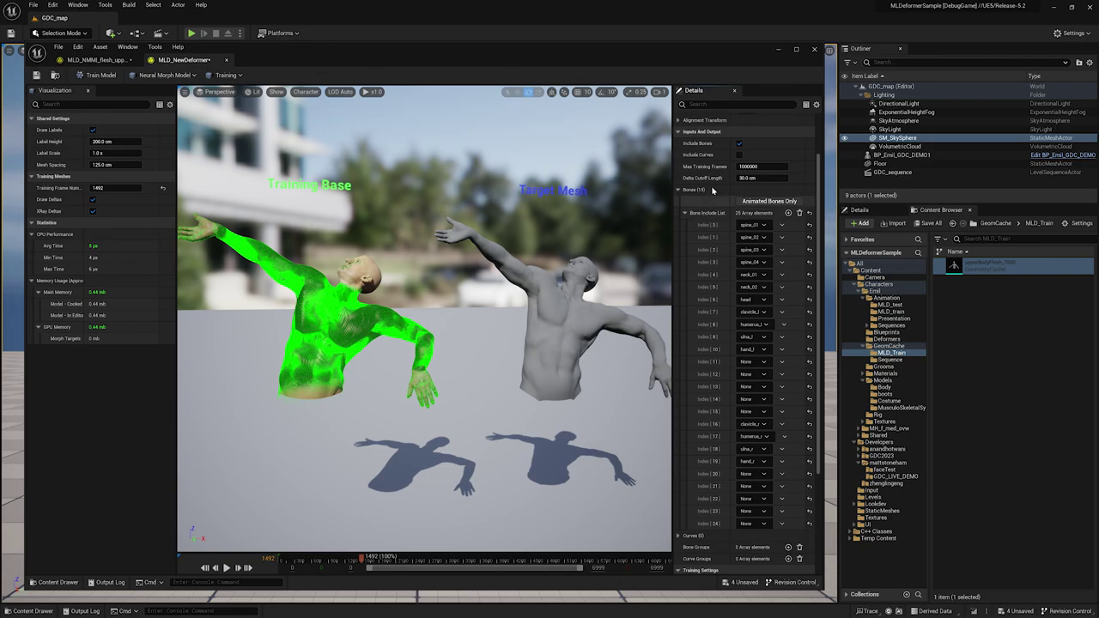
click(678, 190)
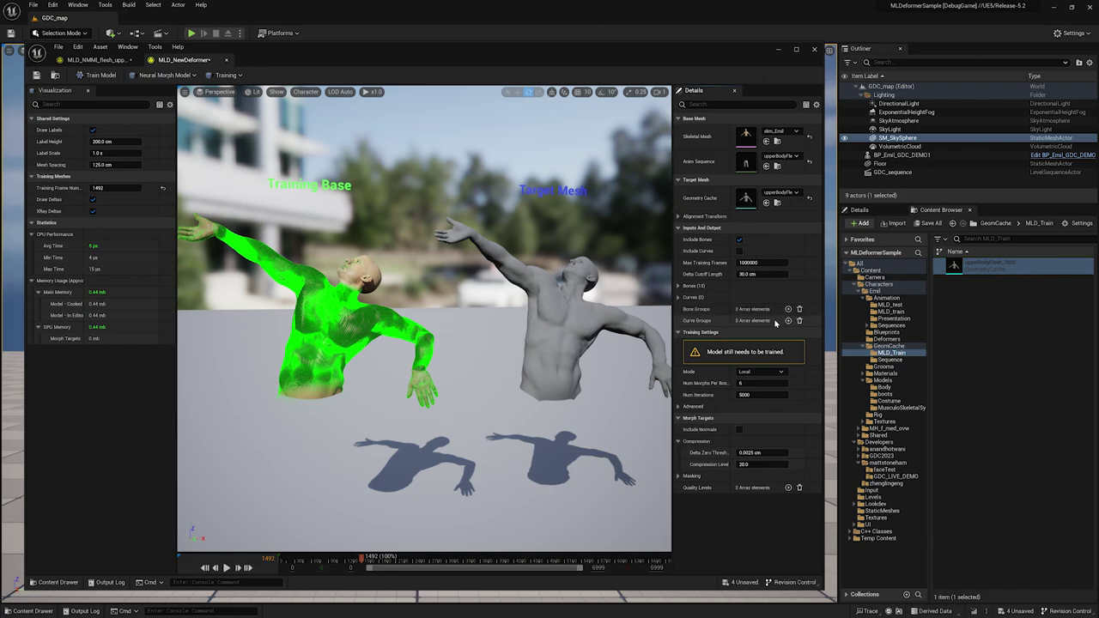
- Review the training mode options, expand the advanced training settings, and set Max Training Frames to 50
click(781, 372)
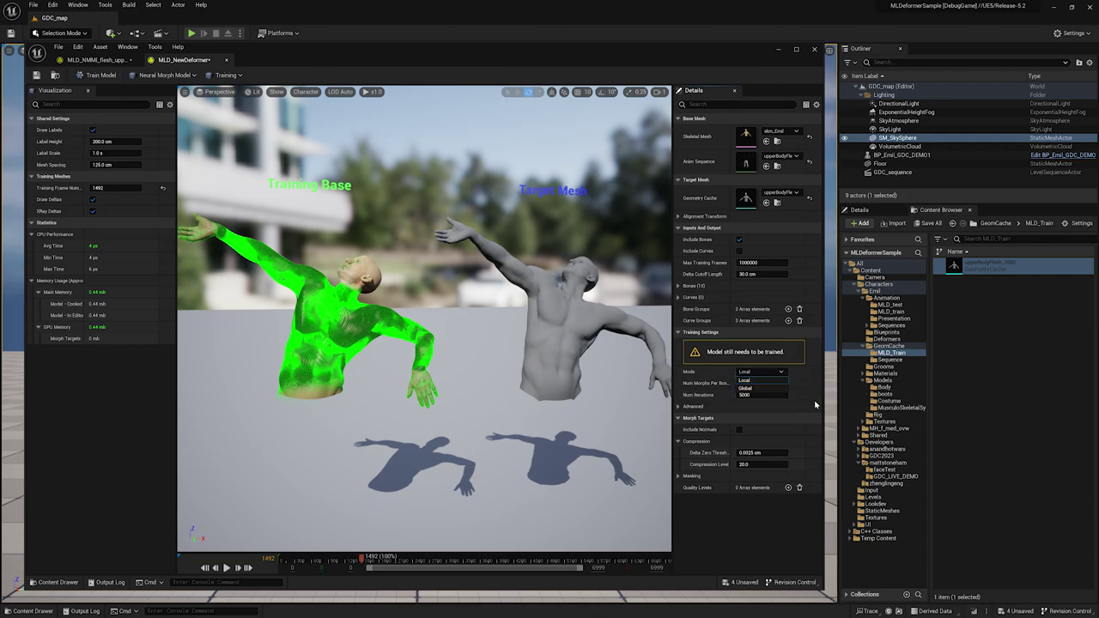
click(692, 406)
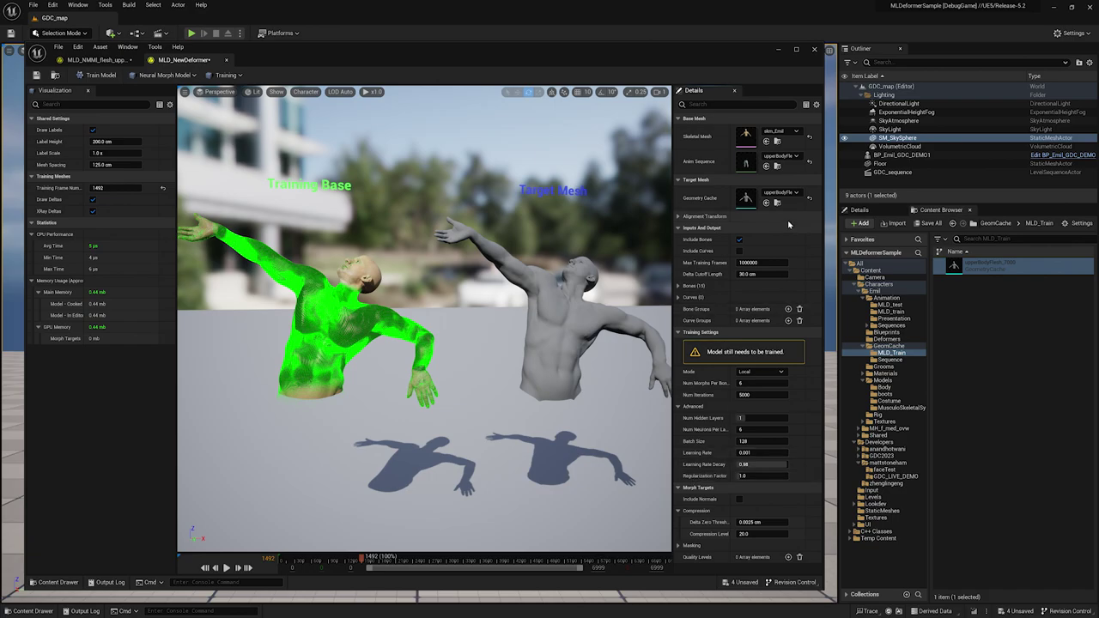
click(792, 261)
text(50)
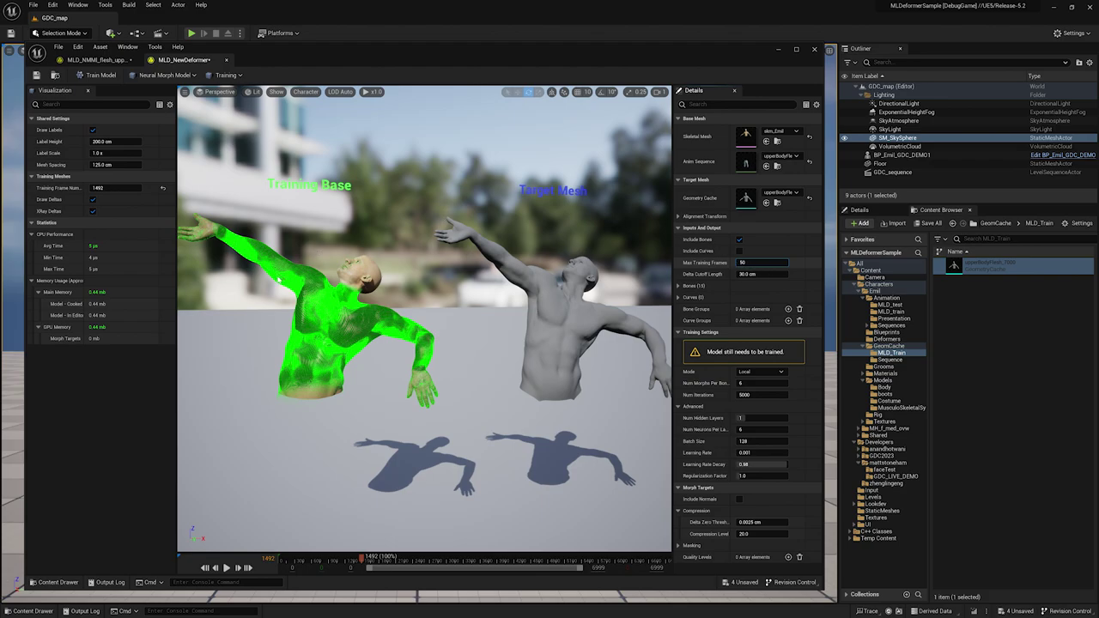
key(Return)
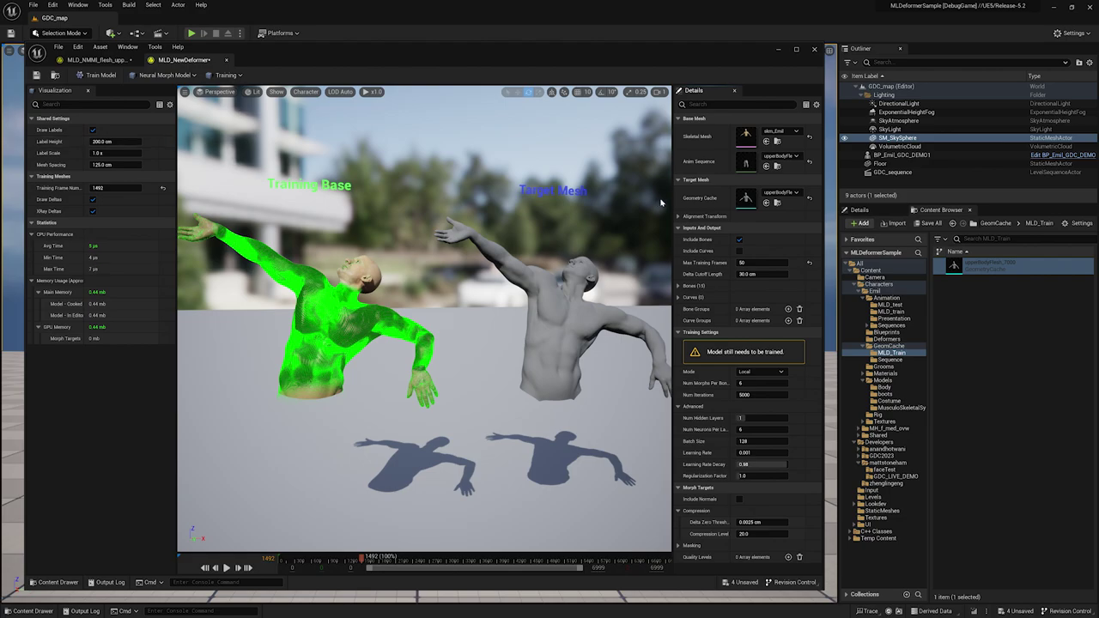
- Train the model, stop the training partway, and accept the partially trained network
click(100, 75)
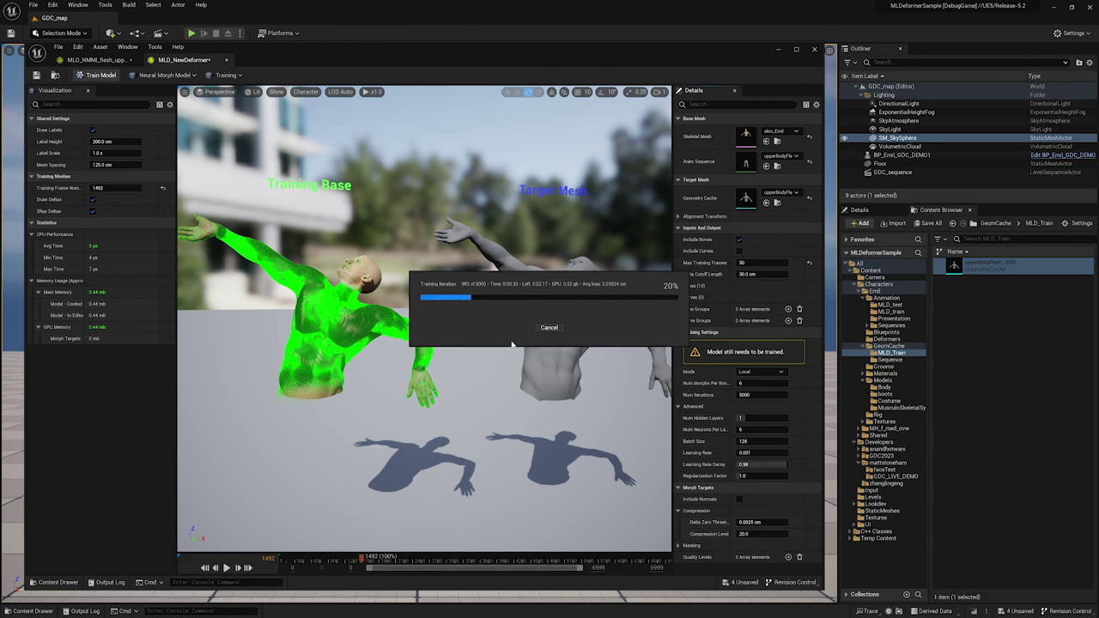
click(549, 328)
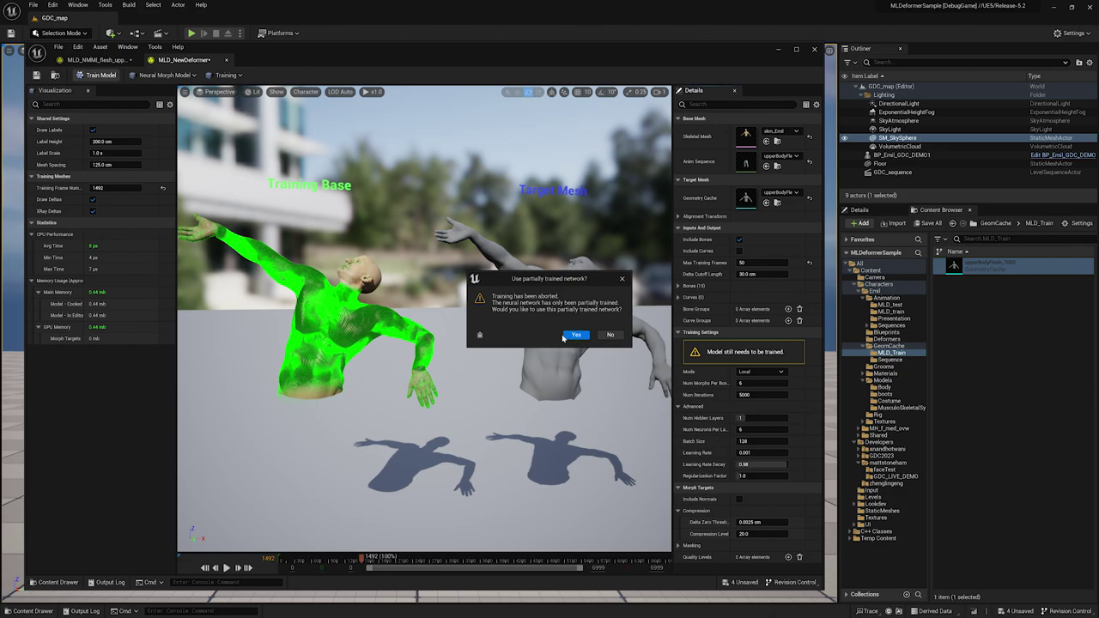
click(575, 336)
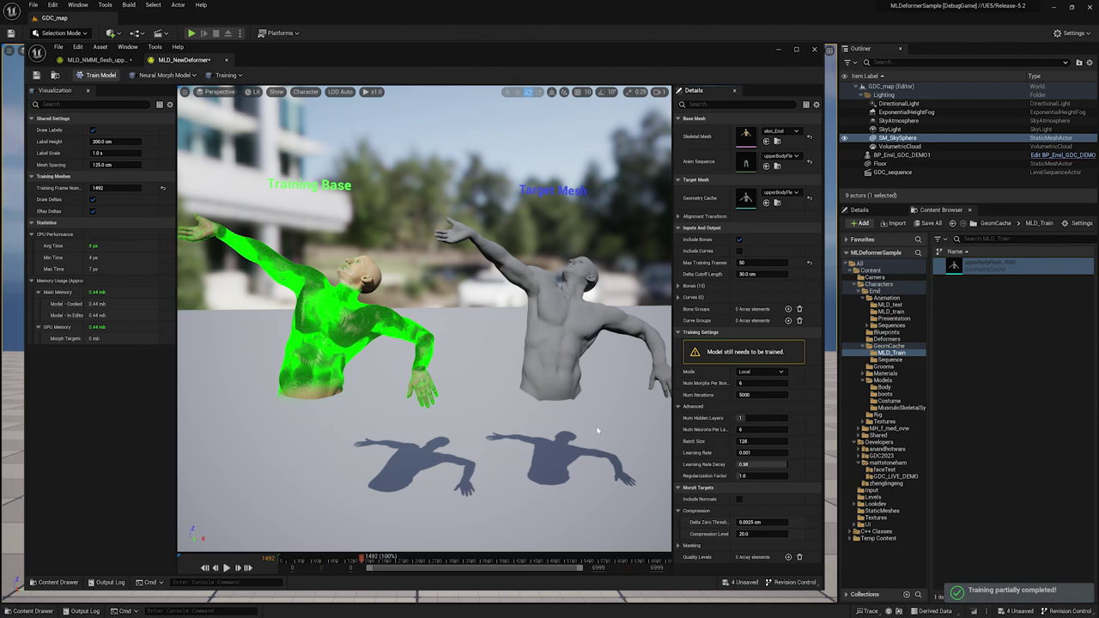
- Switch to the MLD_NMMI_flesh_upperBody deformer and put it in Testing mode
click(111, 61)
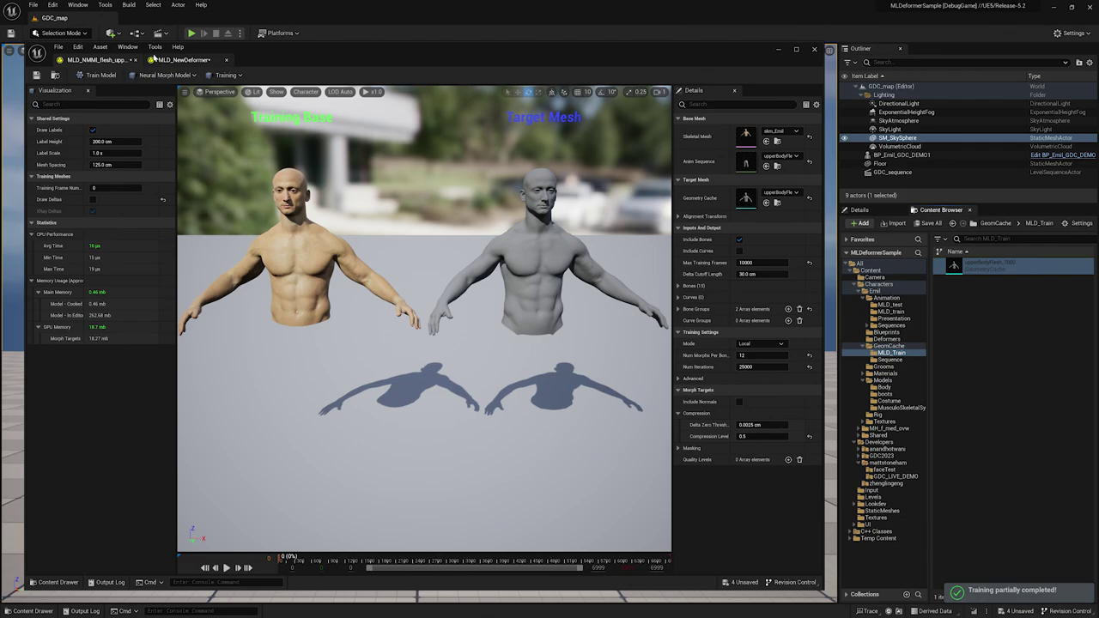
click(183, 60)
click(106, 60)
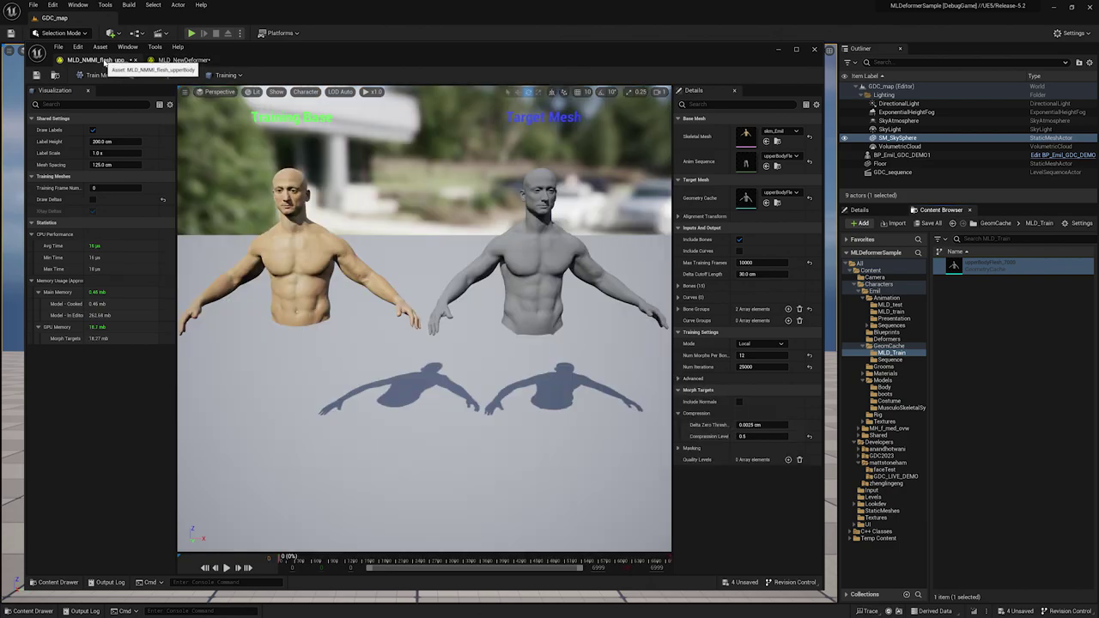
click(239, 76)
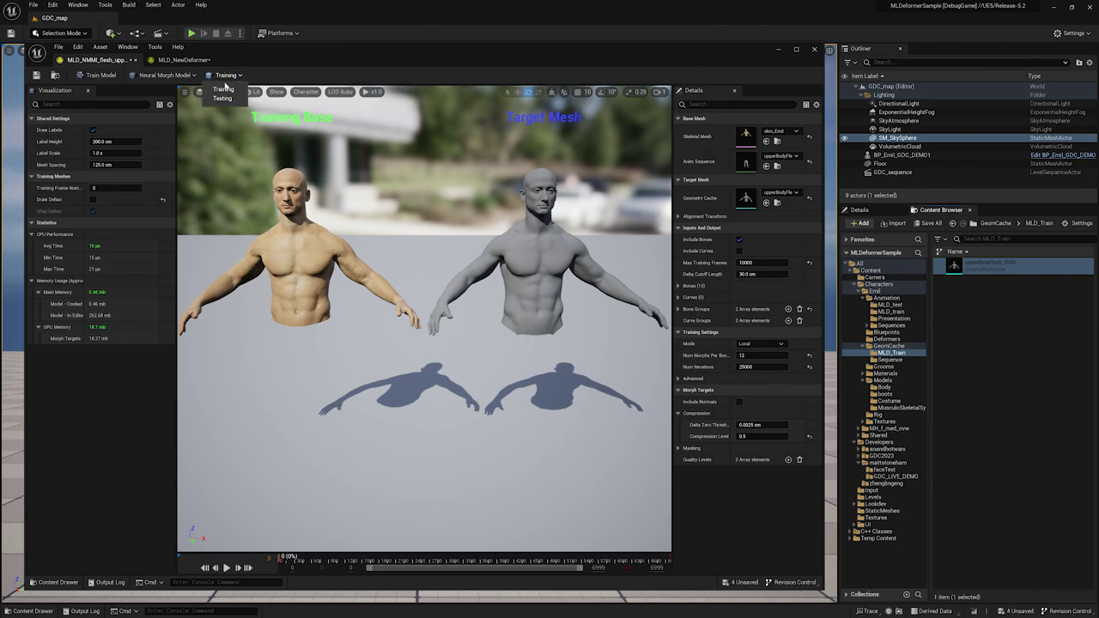
click(223, 99)
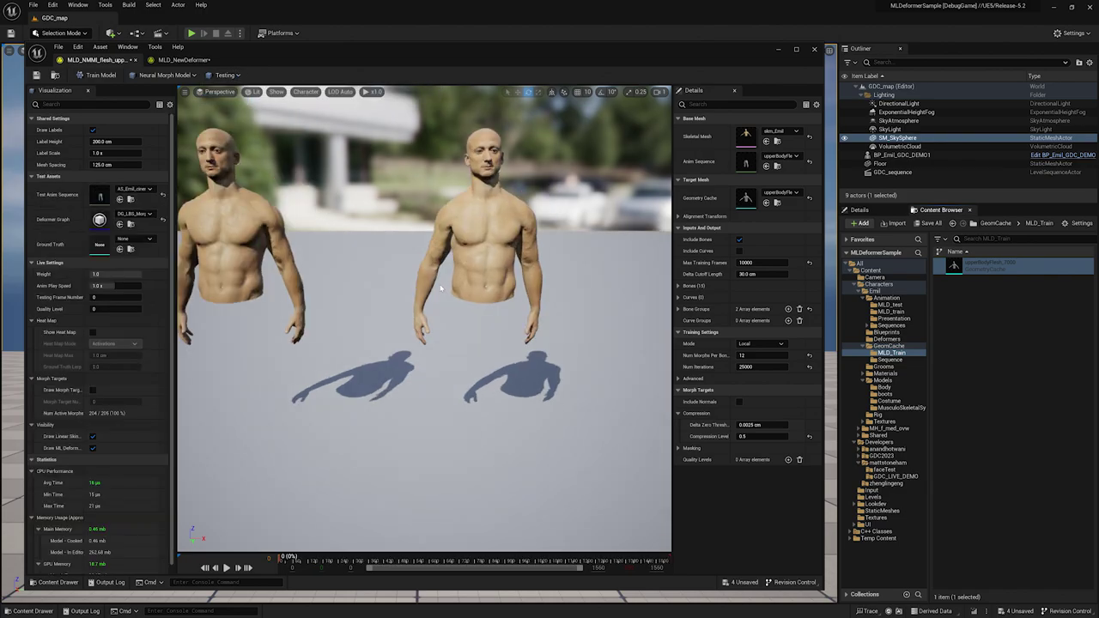
- Set the mesh spacing to about 95.67 cm and scrub the test animation to about frame 681
drag(129, 165, 103, 165)
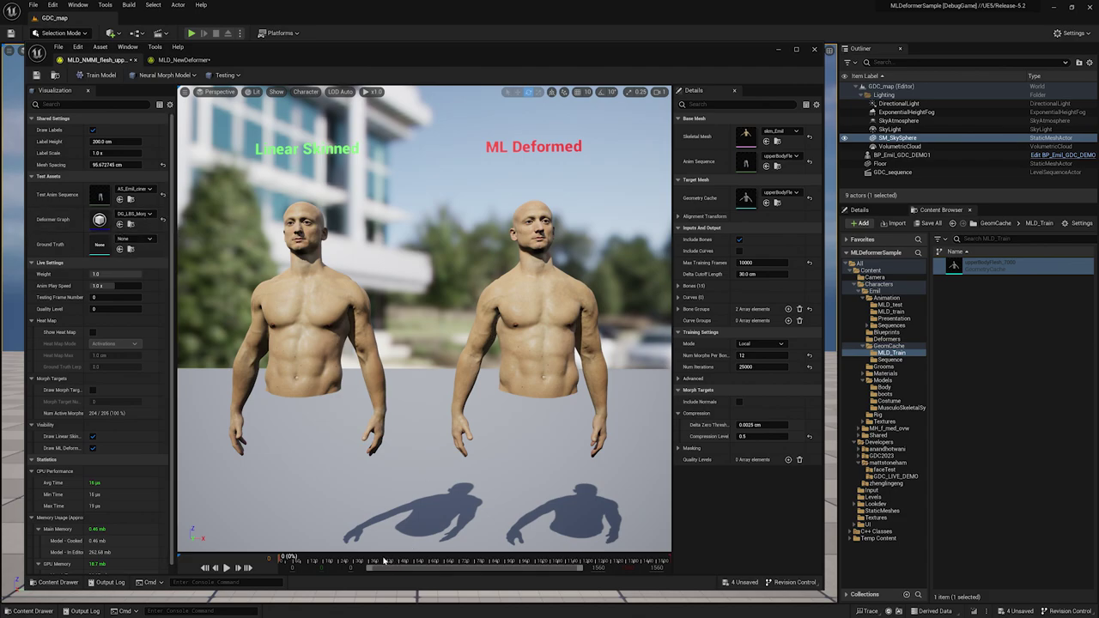
drag(381, 563, 451, 571)
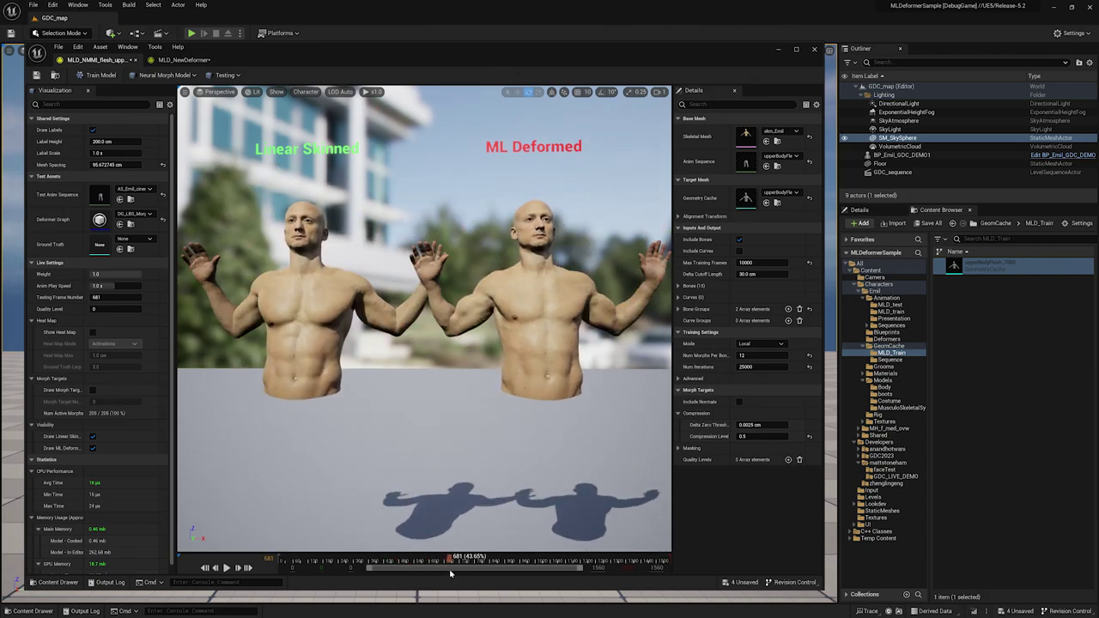
scroll(424, 317, up, 3)
right_drag(424, 318, 464, 319)
- Set the deformer weight to 0 and back to 1 to compare the deformation on the ML Deformed mesh
click(112, 274)
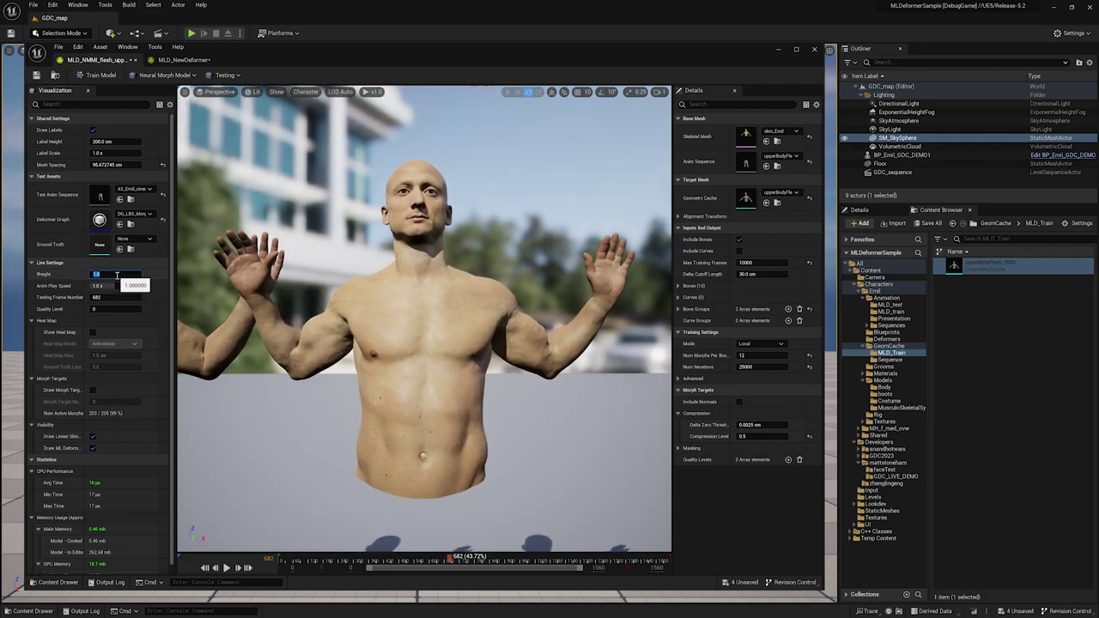
text(0)
key(Return)
text(1)
key(Return)
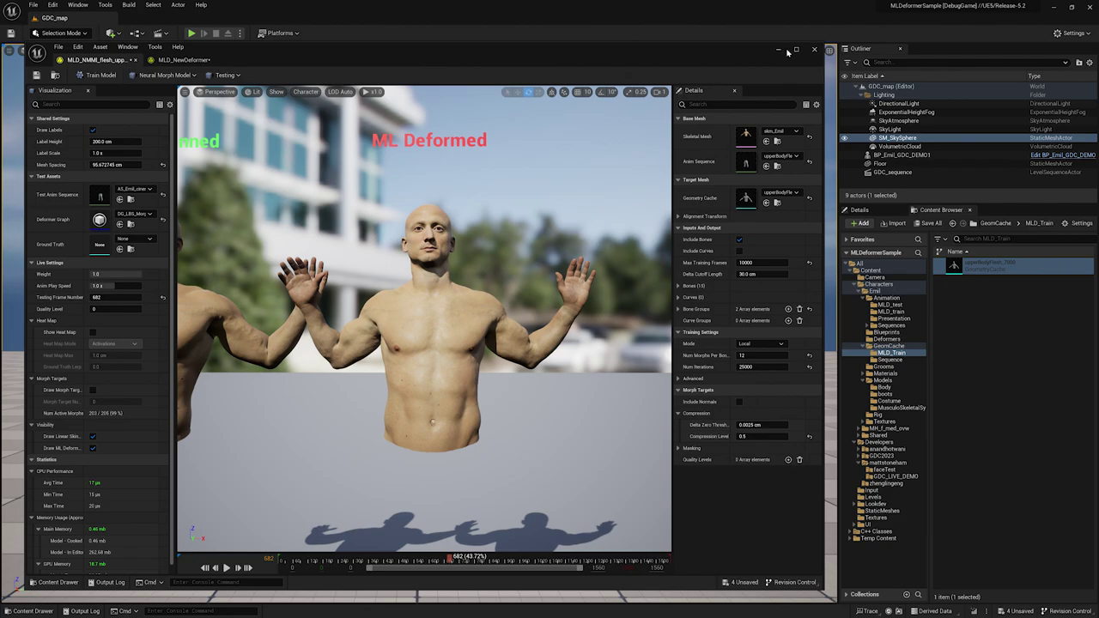
- Close the deformer editor and open the BP_Emil_GDC_DEMO blueprint from the GDC_LIVE_DEMO folder
click(816, 49)
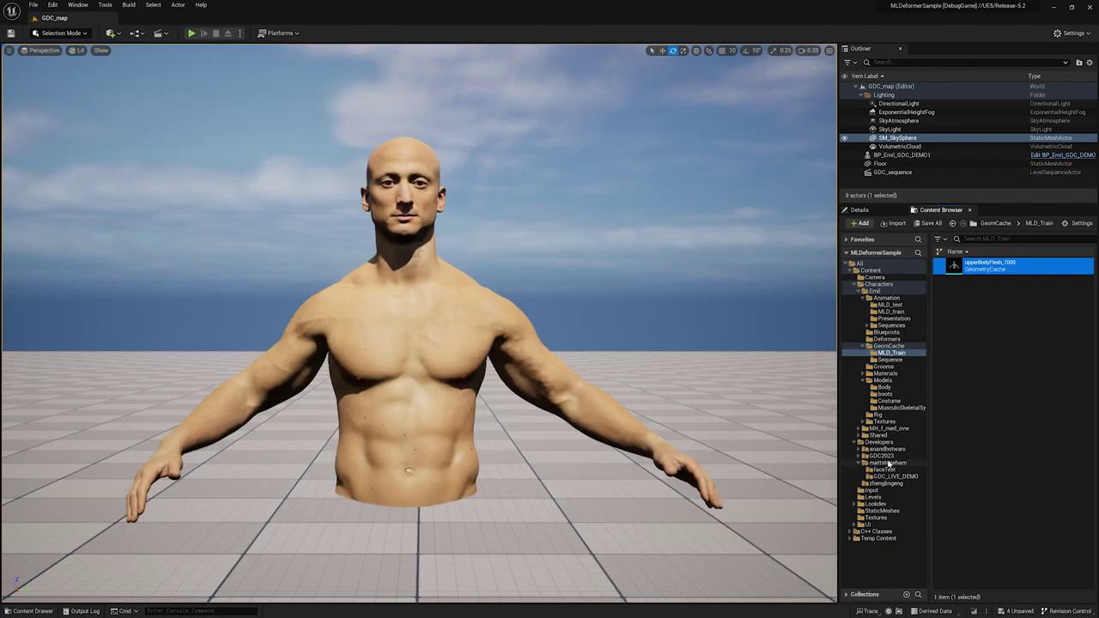
click(888, 463)
click(896, 477)
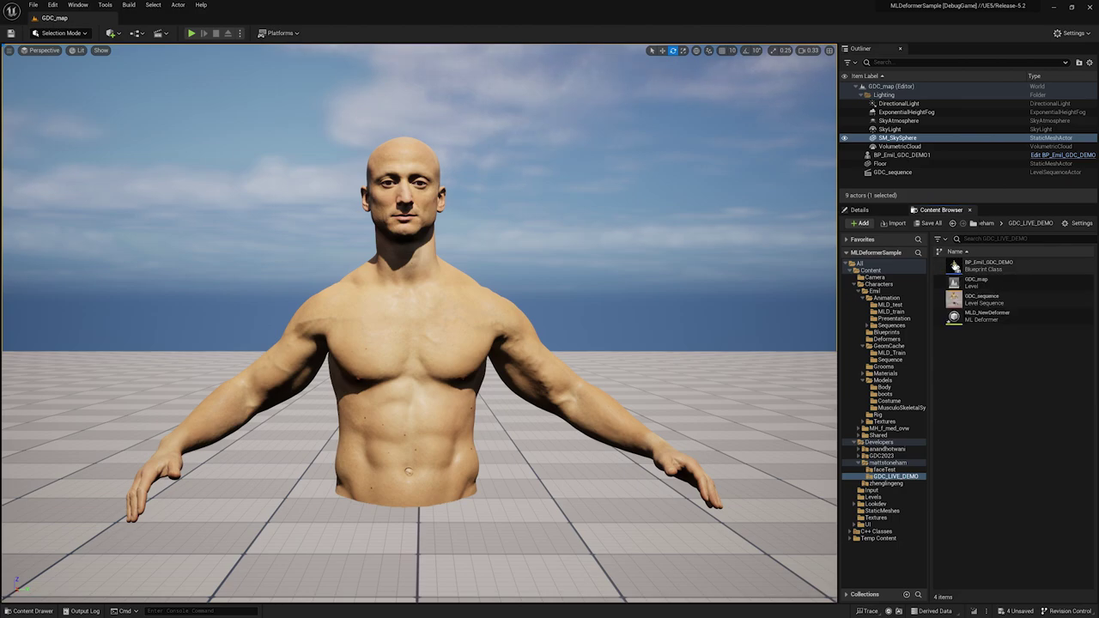
double_click(959, 264)
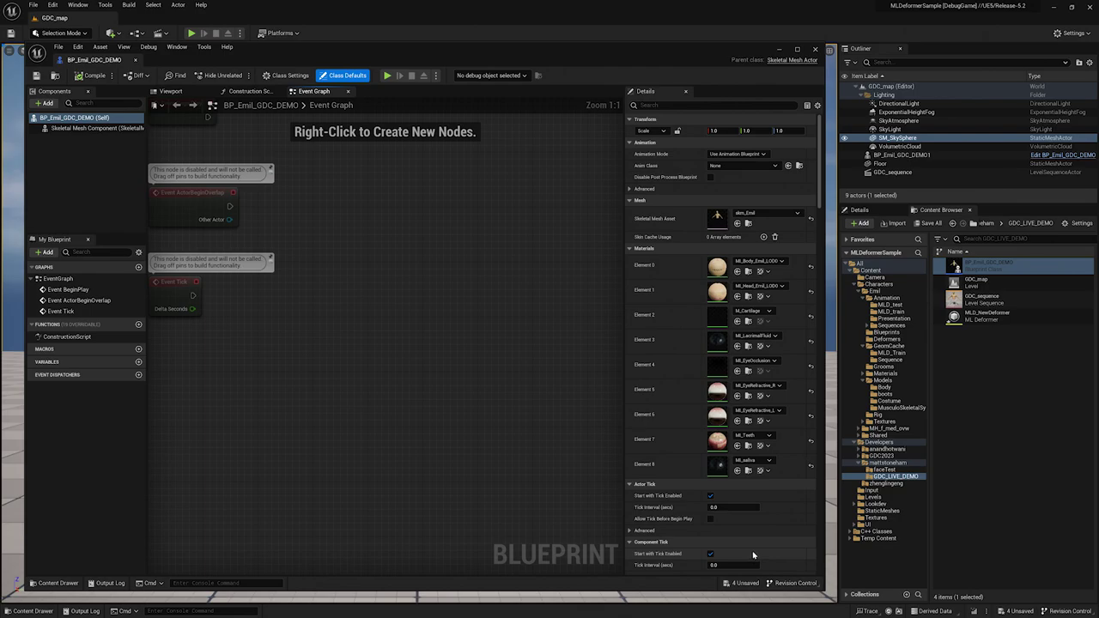
- Examine the Skeletal Mesh Component's Animation Rig and Mesh Deformer settings
click(85, 128)
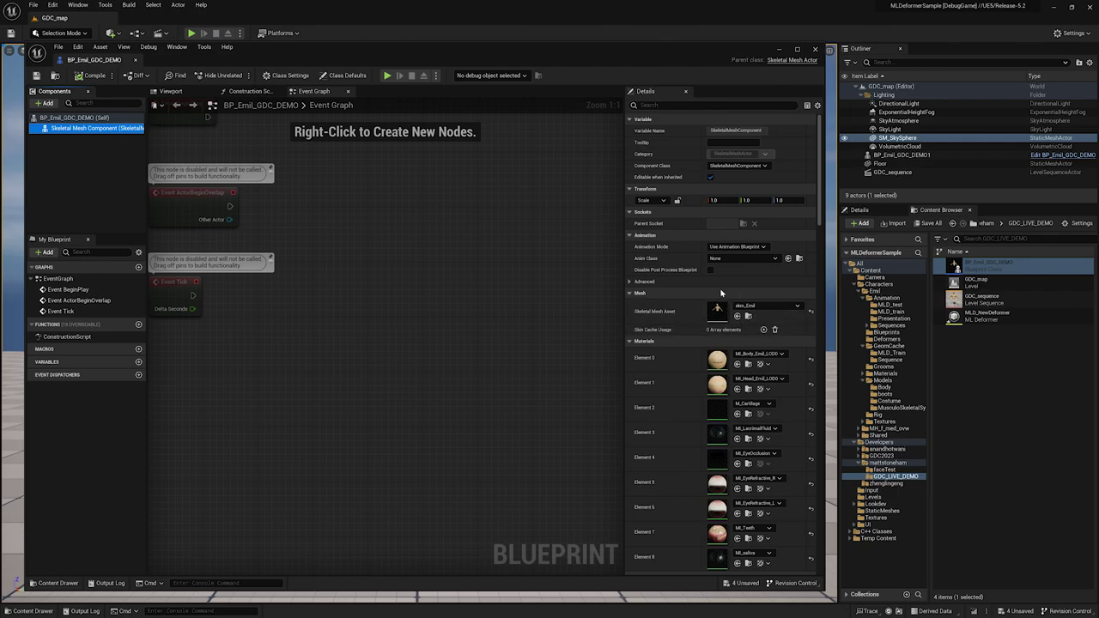
click(643, 341)
scroll(769, 395, down, 2)
scroll(769, 394, down, 10)
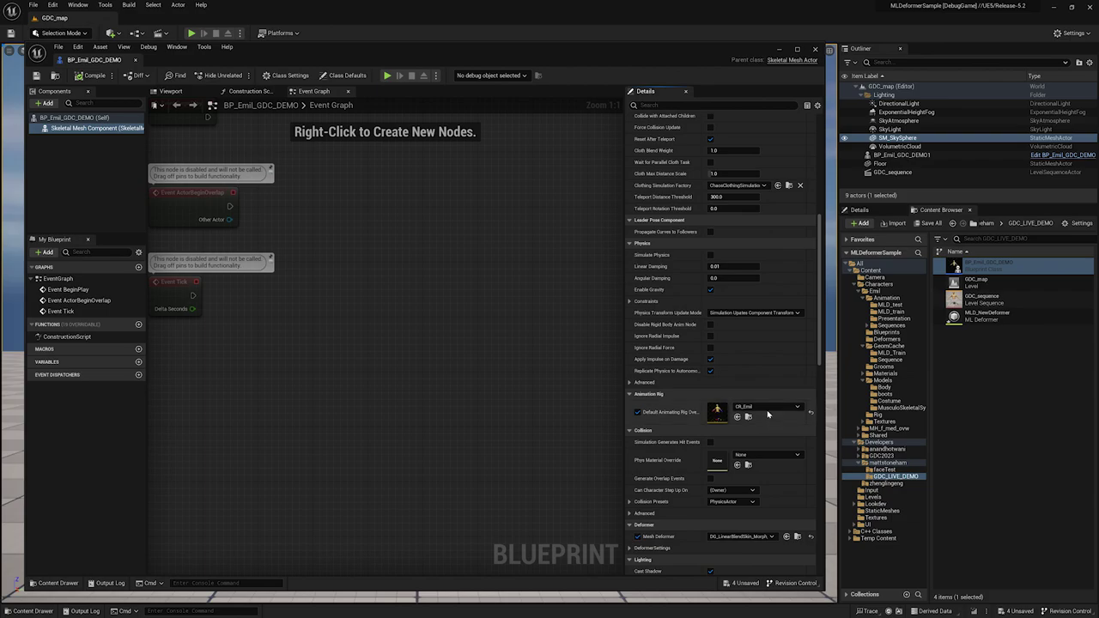
scroll(720, 562, down, 1)
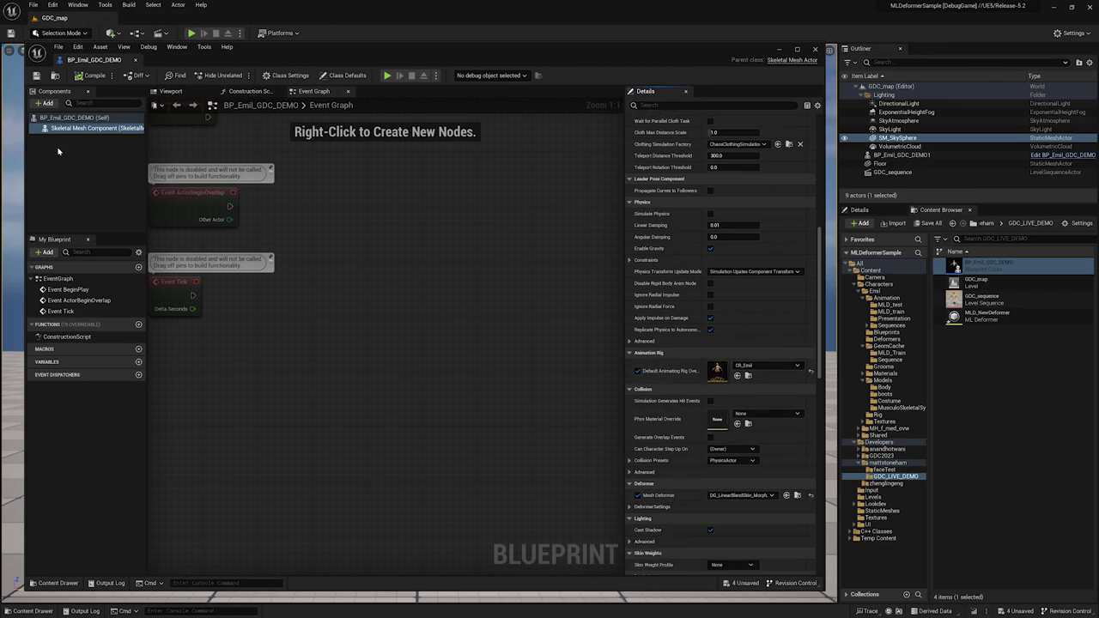
- Add an ML Deformer component to the blueprint and assign the MLD_NMMI_flesh_upperBody asset from Emil's Deformers folder to it
click(44, 103)
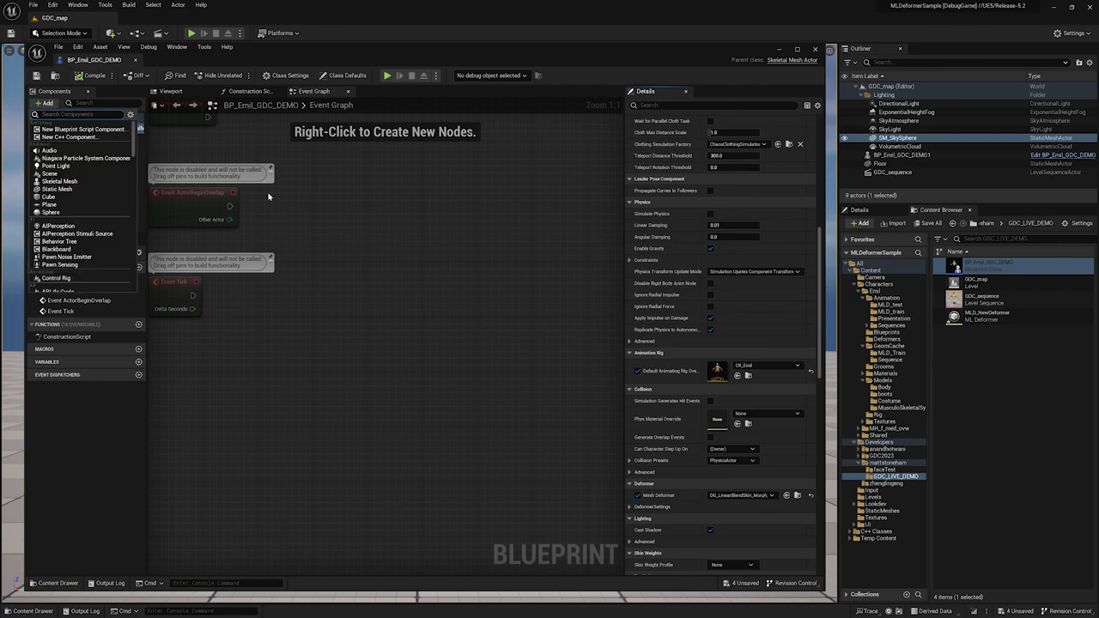
text(ml deformer)
click(77, 129)
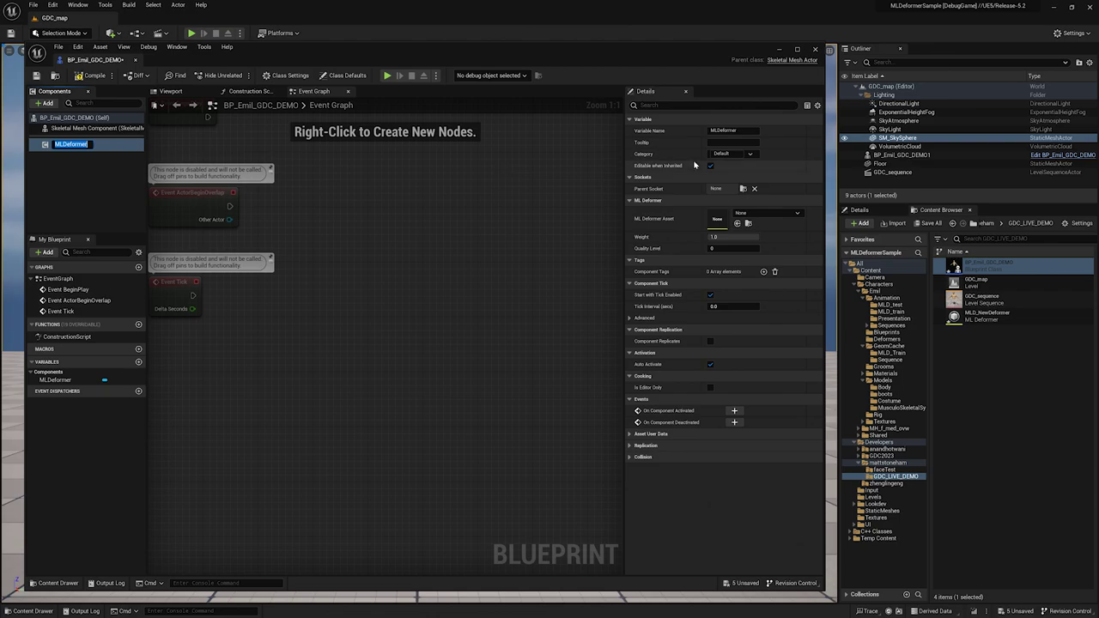
click(889, 339)
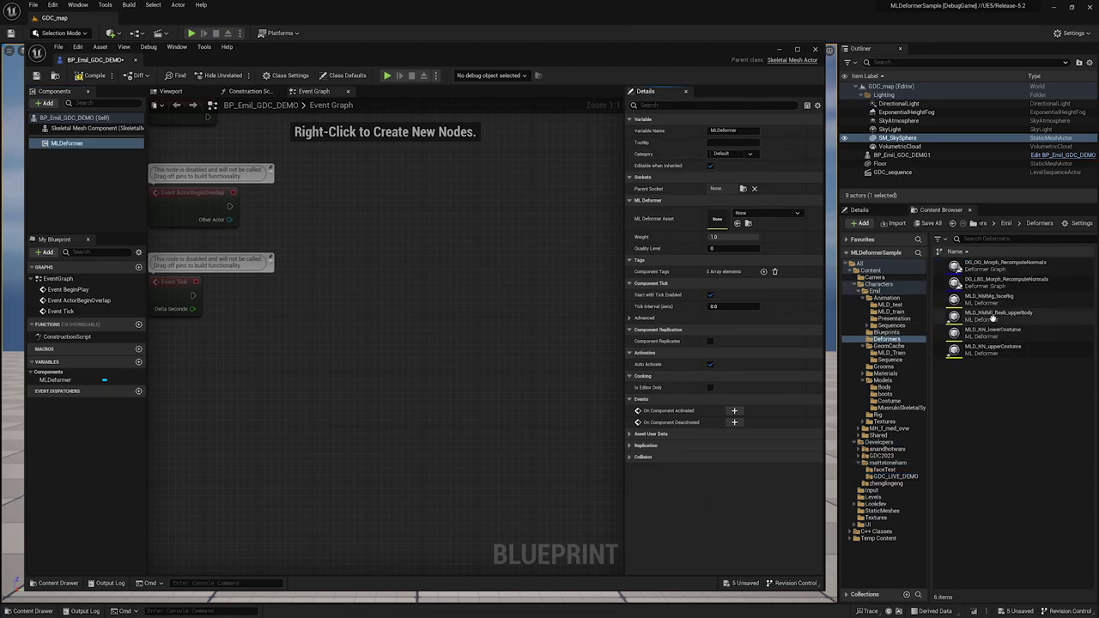
click(996, 315)
click(761, 224)
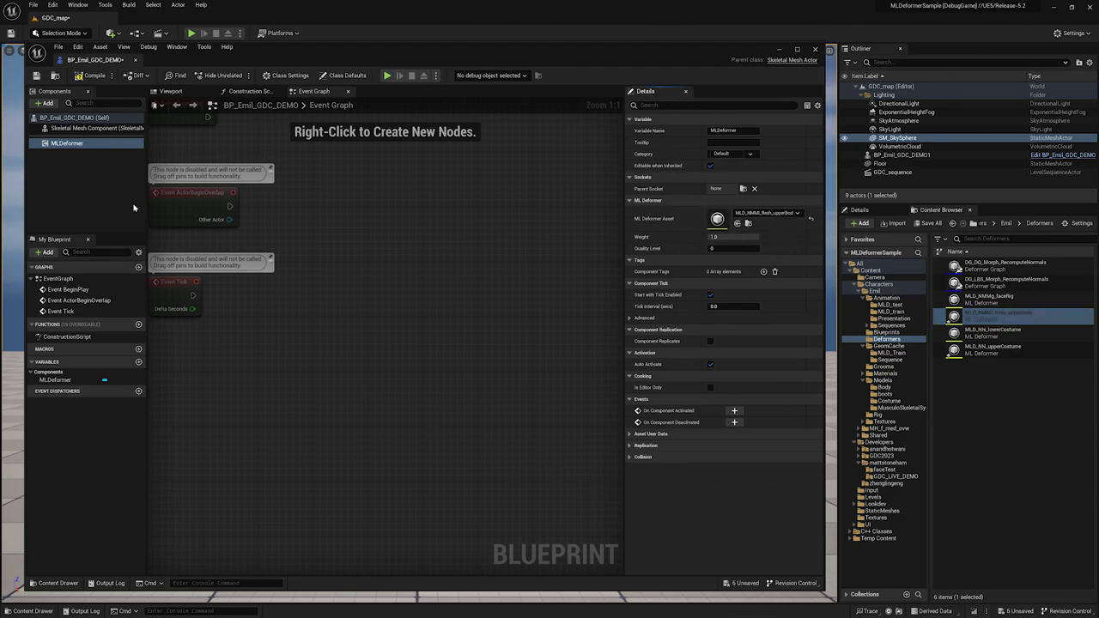
click(80, 142)
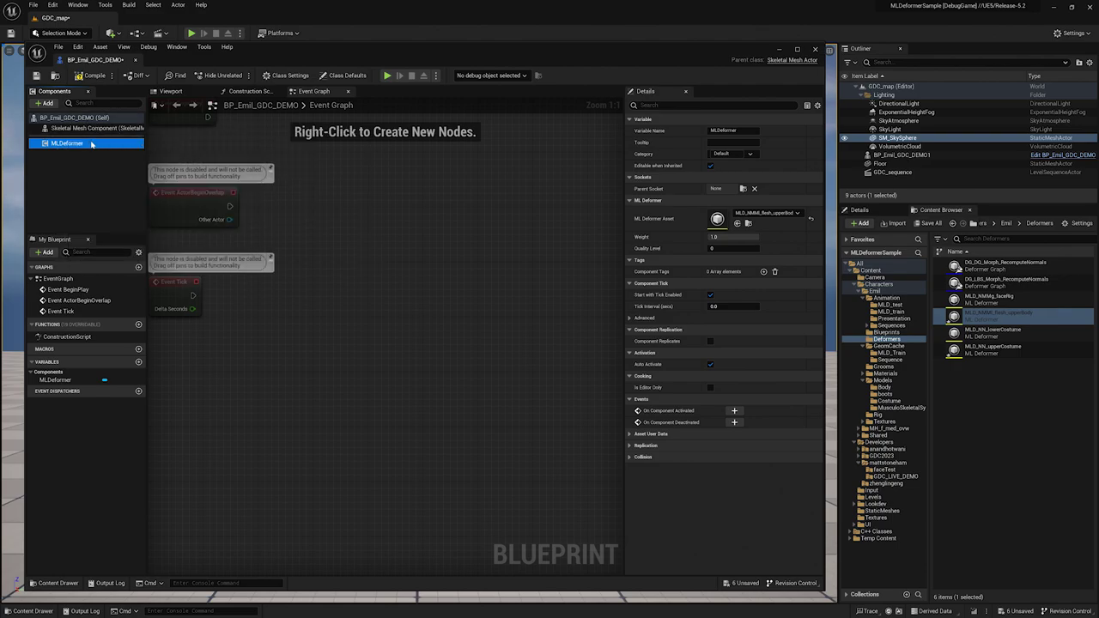
click(763, 272)
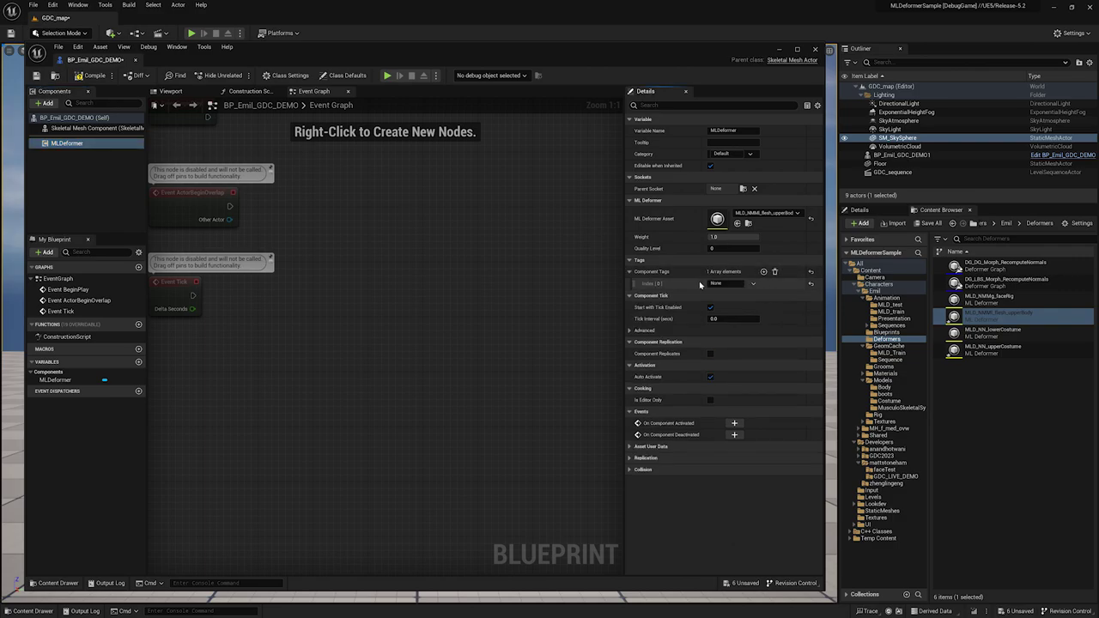
click(727, 284)
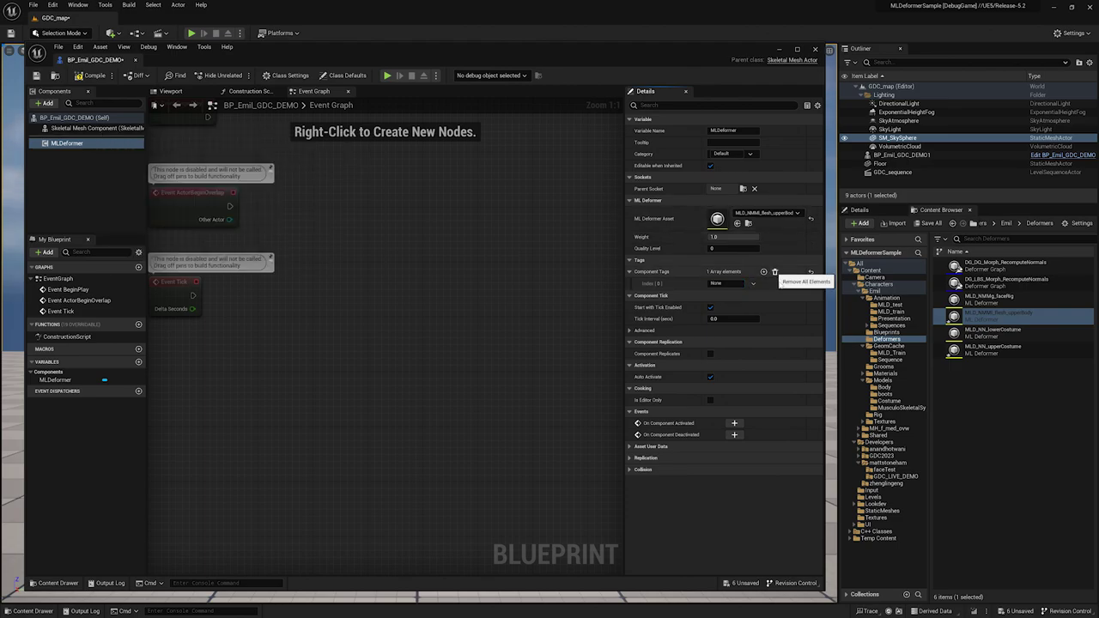
click(775, 272)
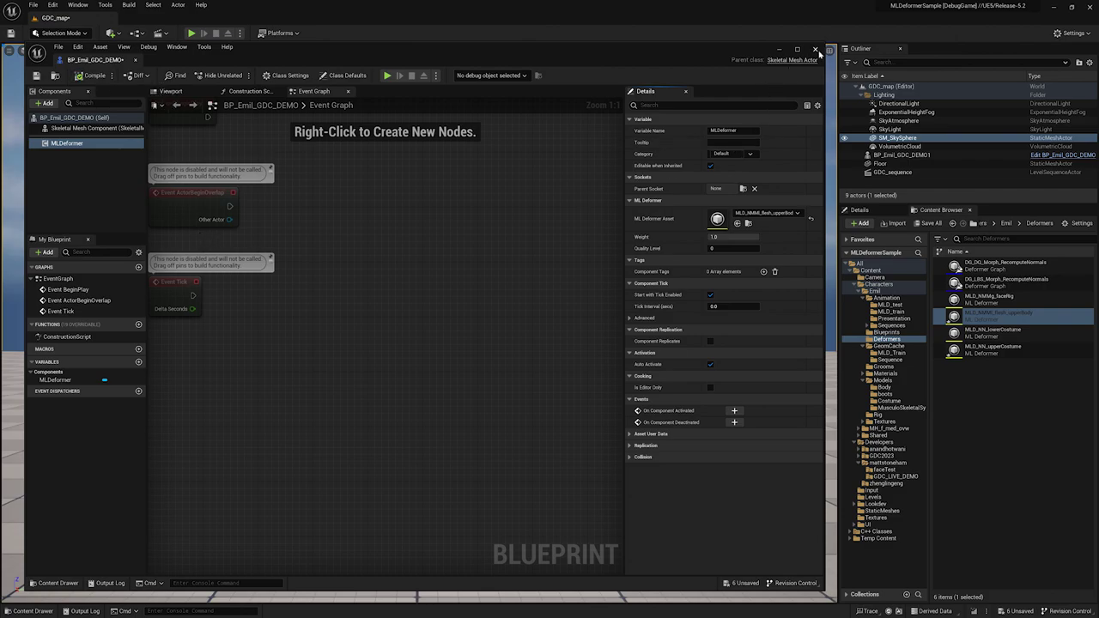
- Close the blueprint editor and open the level's existing GDC_sequence for editing
click(816, 49)
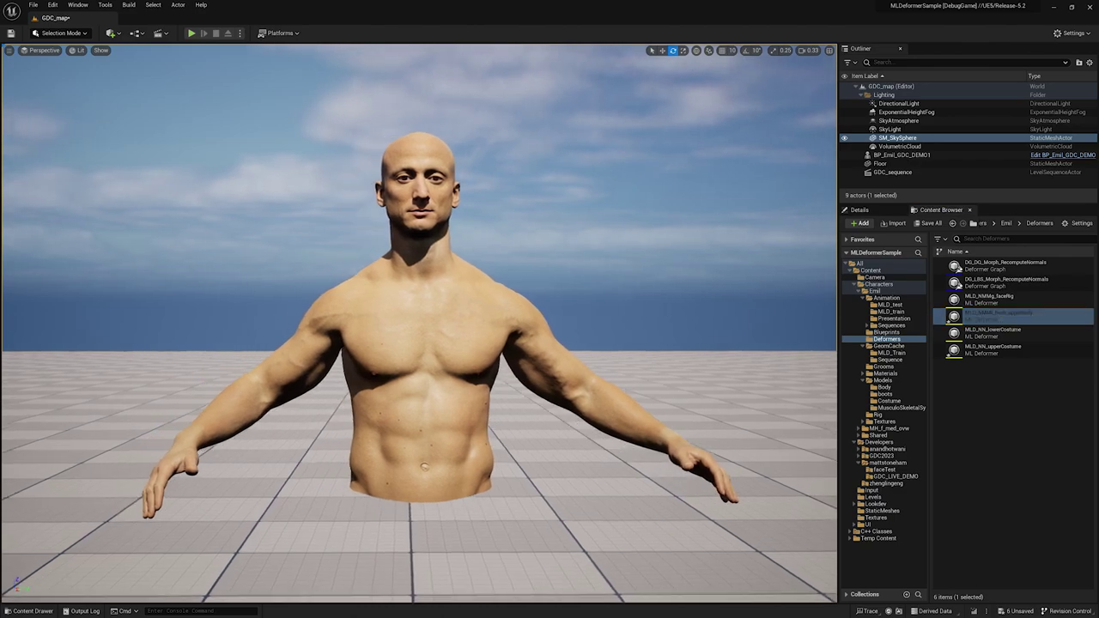
click(902, 155)
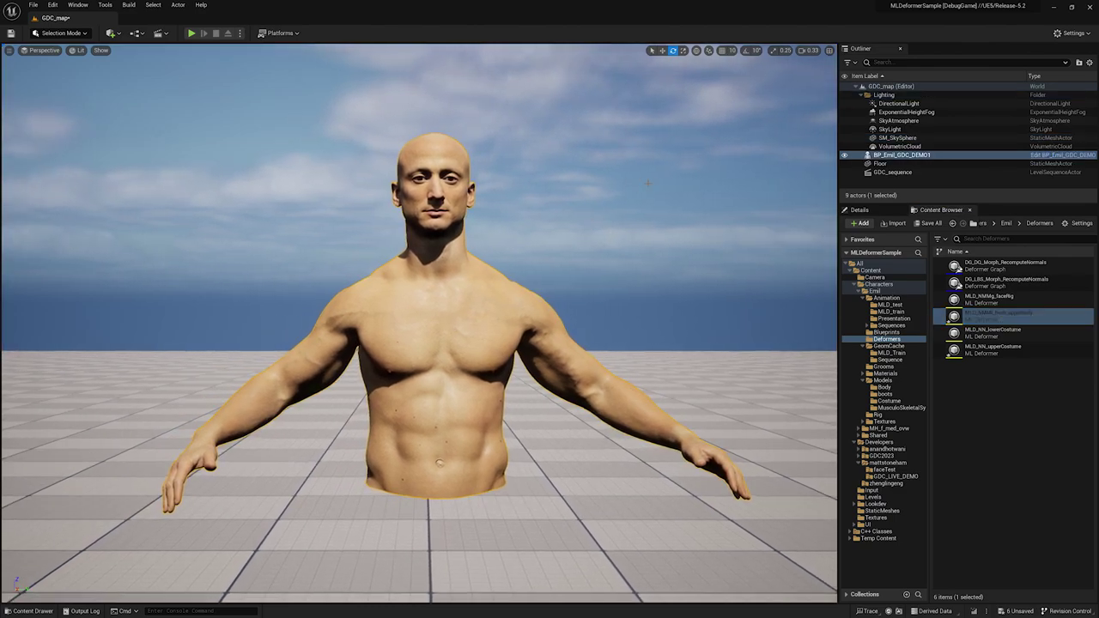
click(897, 137)
click(160, 33)
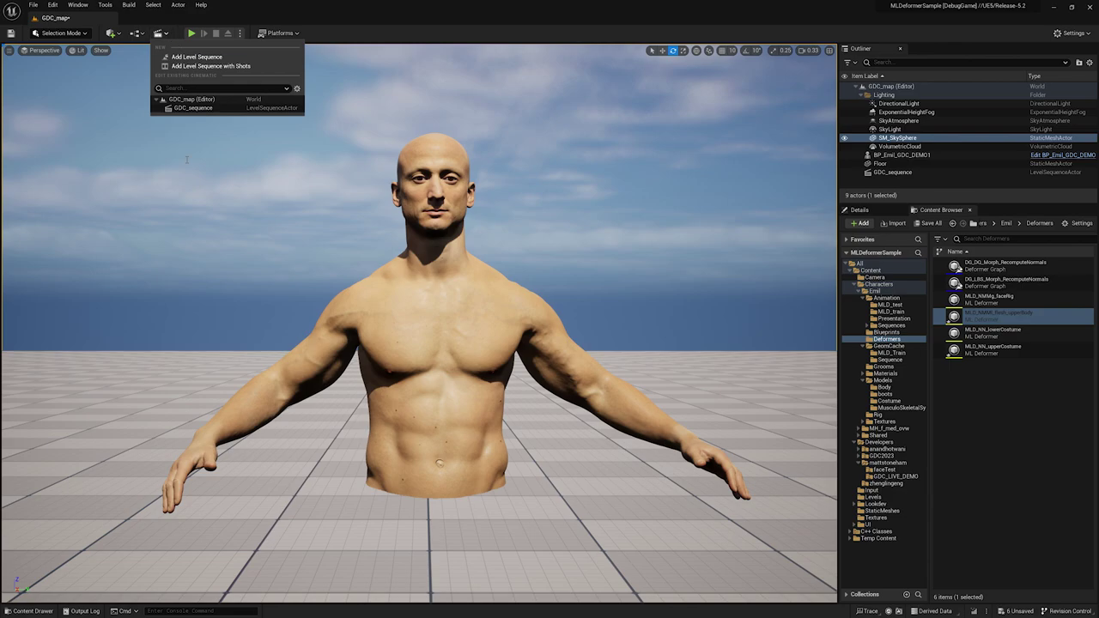
click(193, 110)
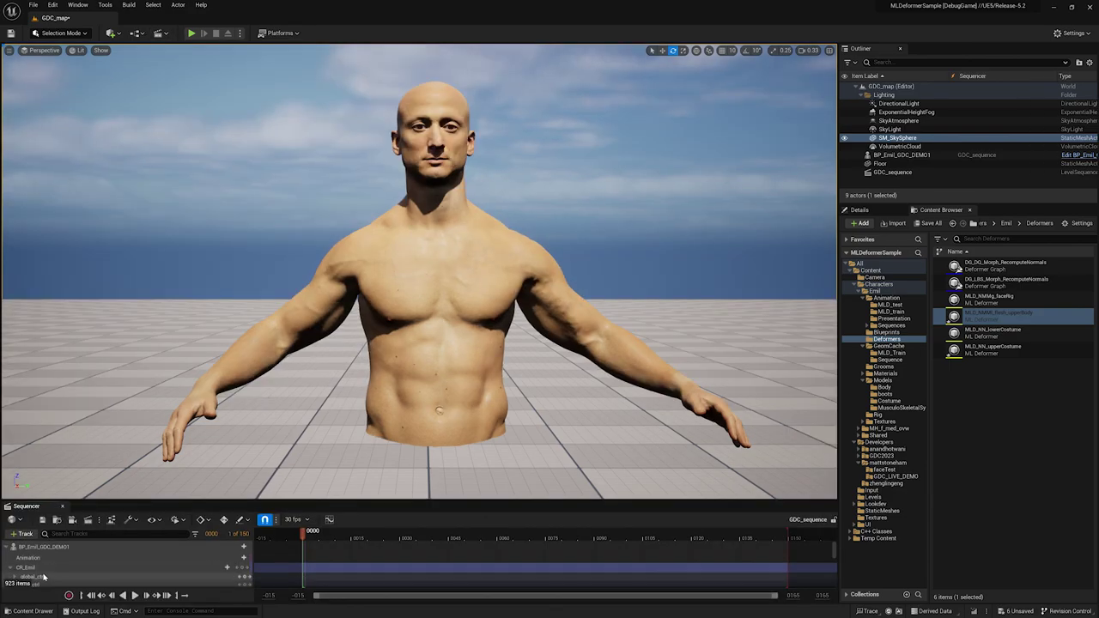
- Select the spine_01, spine_02 and spine_03 controls of the CR_Emil rig together and rotate them to twist the torso
click(27, 568)
right_drag(672, 300, 589, 407)
click(530, 351)
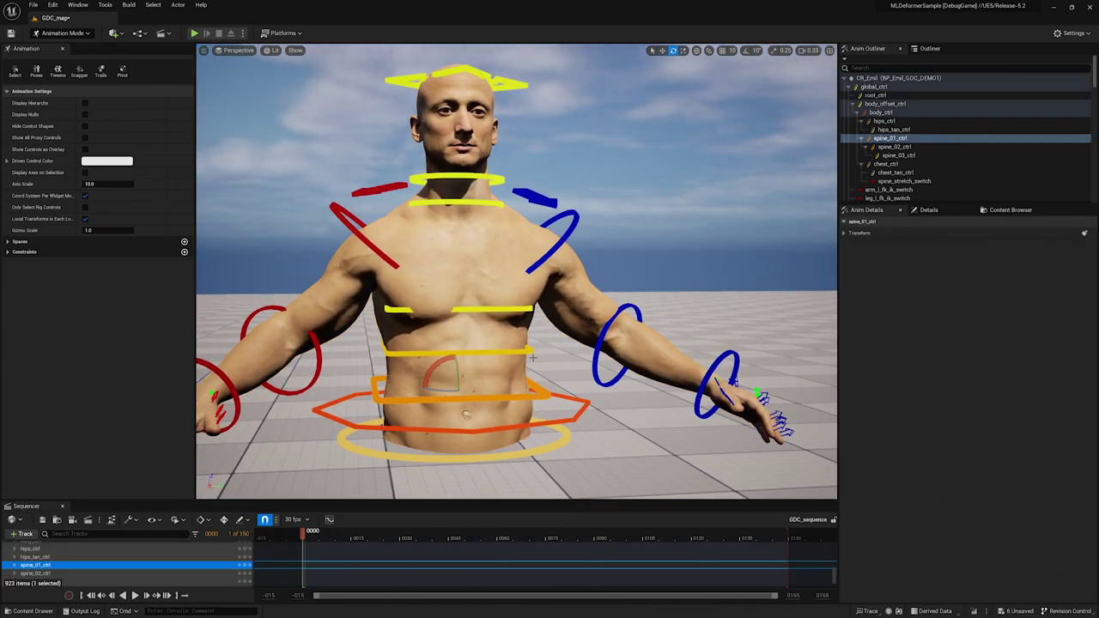
shift+click(537, 310)
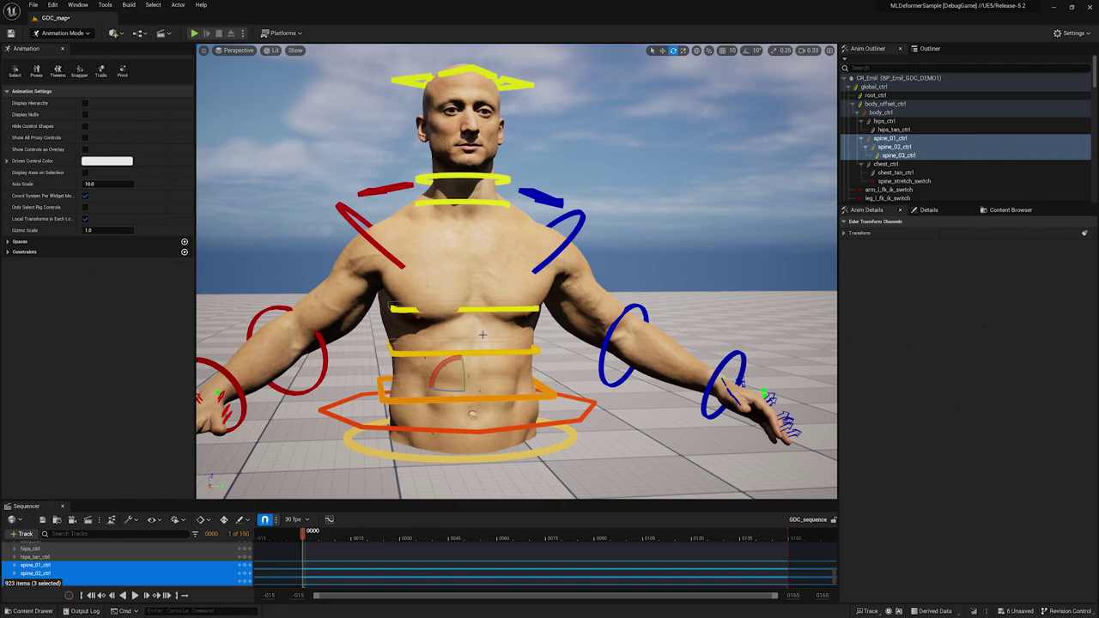
mouse_move(447, 374)
mouse_down()
mouse_move(471, 416)
mouse_move(478, 386)
mouse_move(460, 389)
mouse_move(457, 402)
mouse_move(445, 374)
mouse_up()
- Pose the character's left arm by rotating the clavicle and upper arm FK controls upward and bending the forearm at the elbow
click(464, 242)
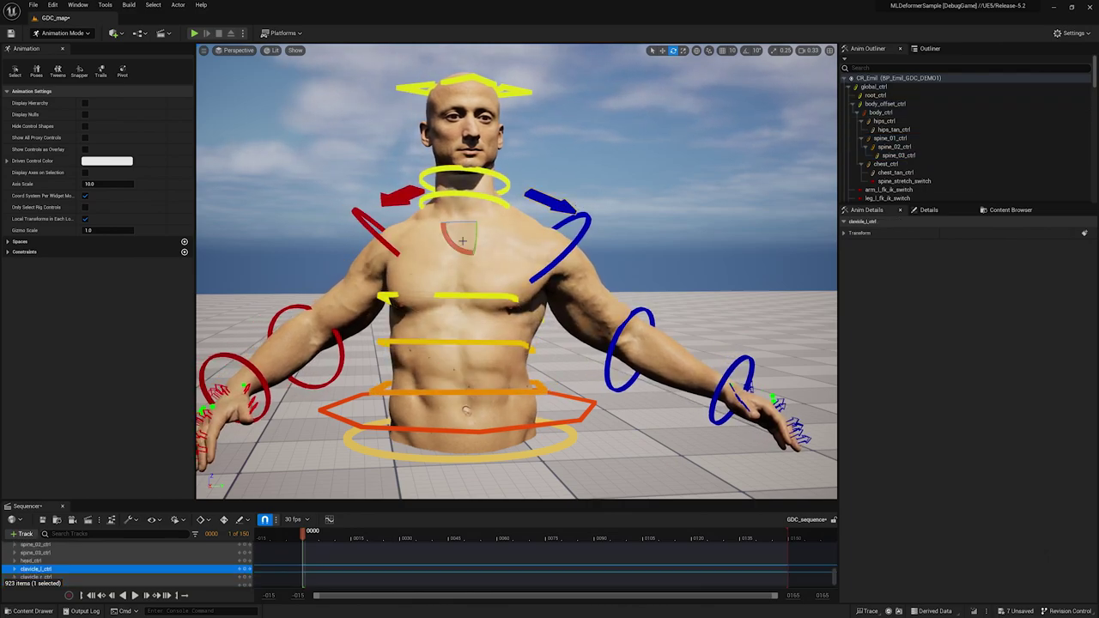
drag(458, 248, 633, 187)
click(563, 206)
drag(541, 230, 708, 266)
click(700, 280)
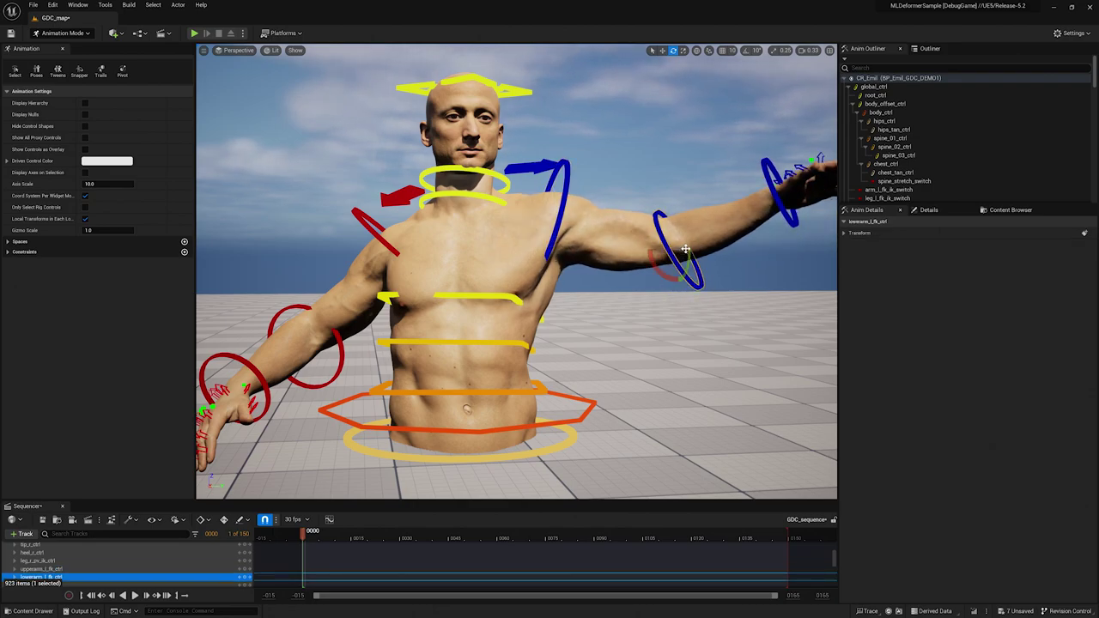
mouse_move(694, 262)
mouse_down()
mouse_move(709, 229)
mouse_move(697, 248)
mouse_up()
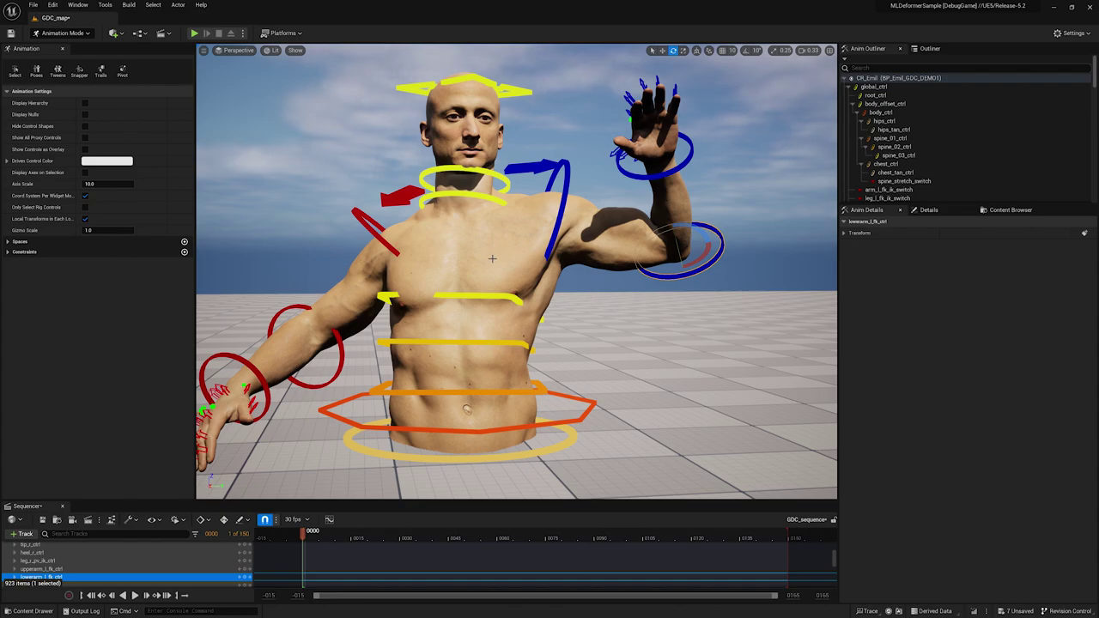